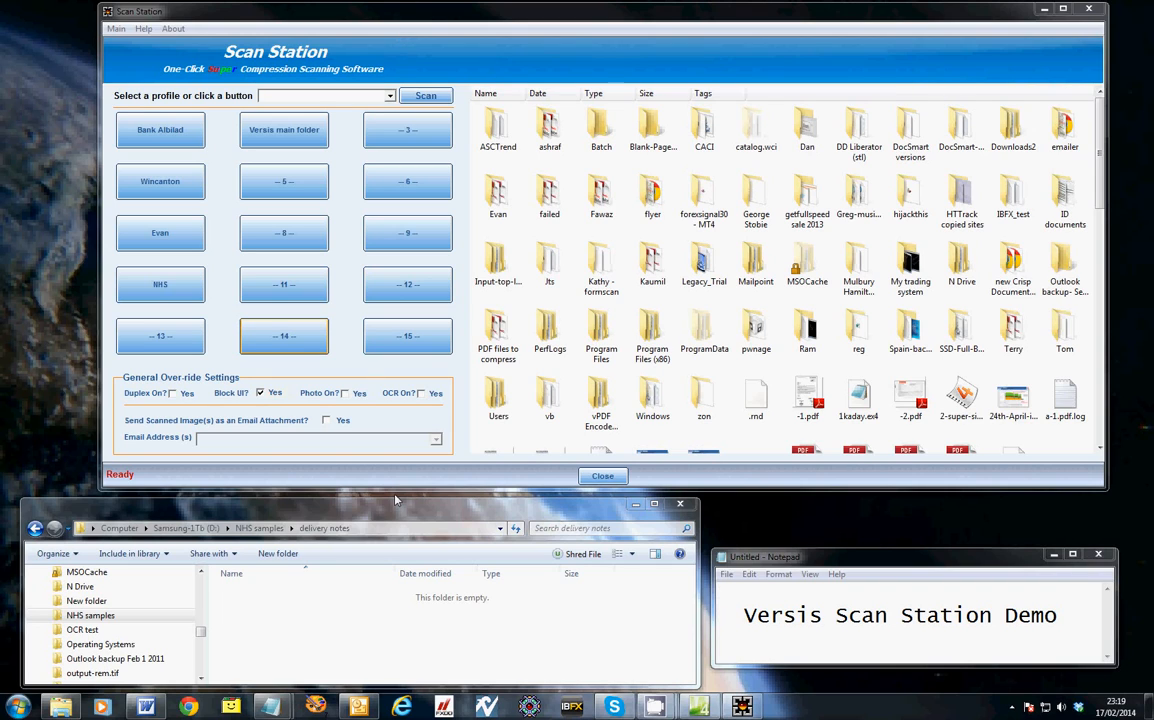
Add a new scanning profile with the caption "new client x"
left_click(340, 527)
left_click(116, 30)
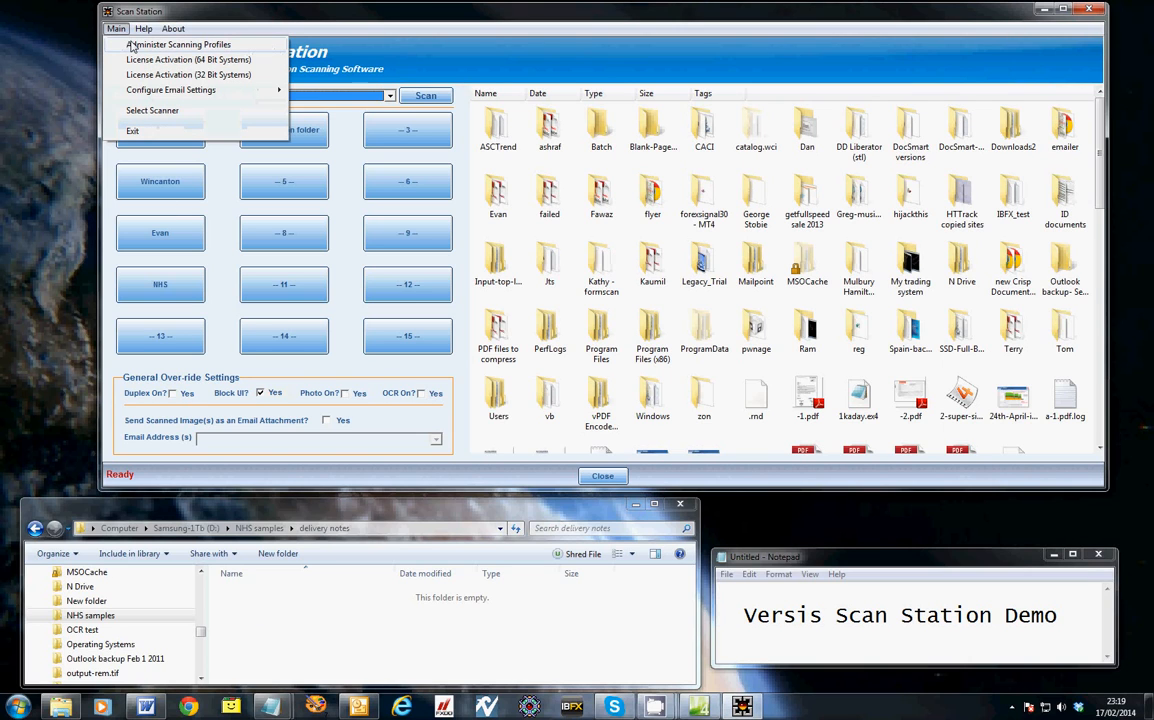
left_click(132, 45)
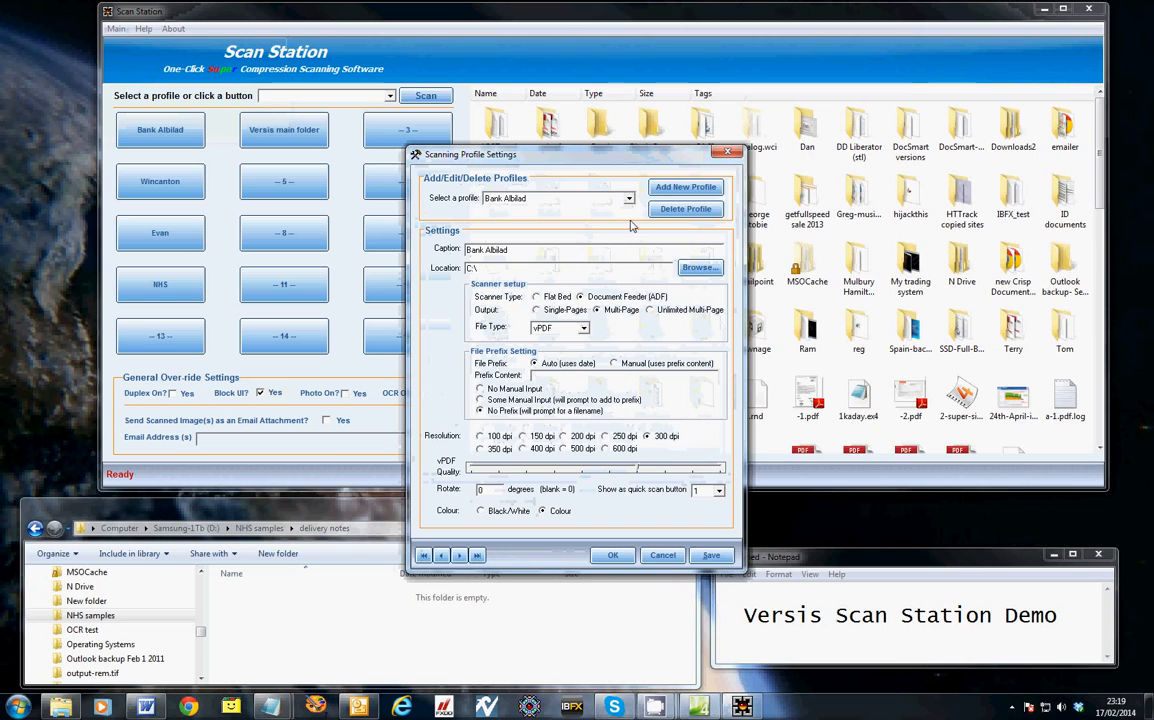
left_click(666, 194)
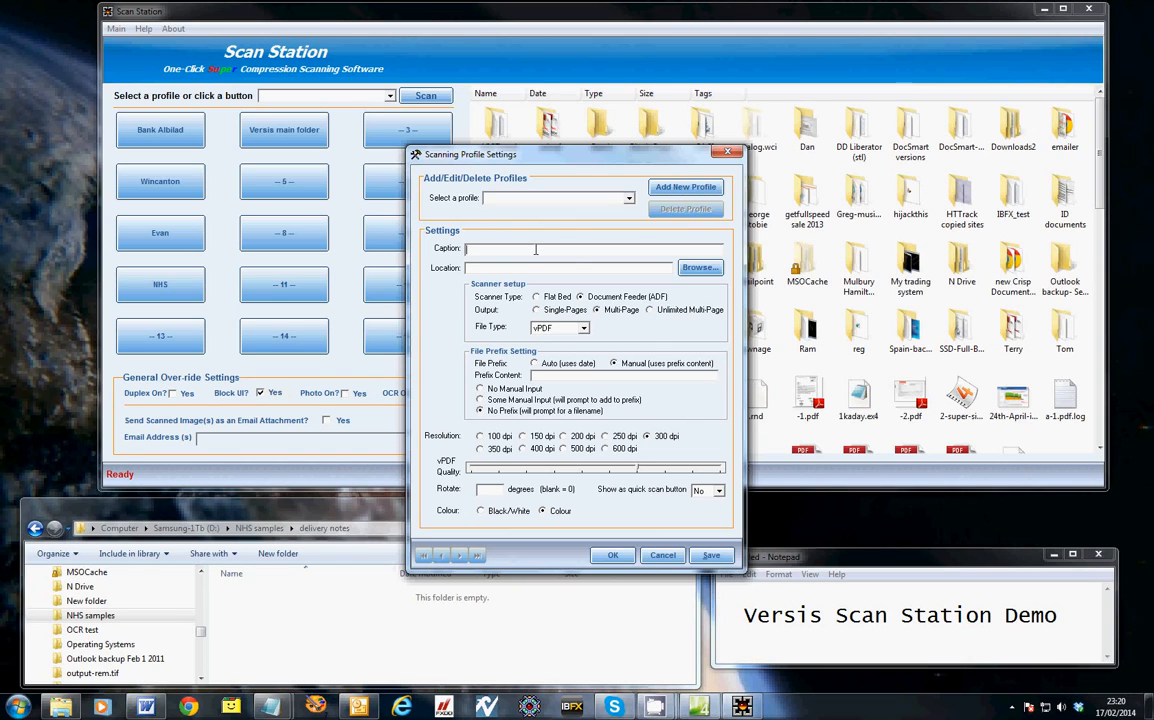
type("new client x")
Create a folder named "new client x" on Local Disk (C:) and use it as the profile's location
left_click(697, 267)
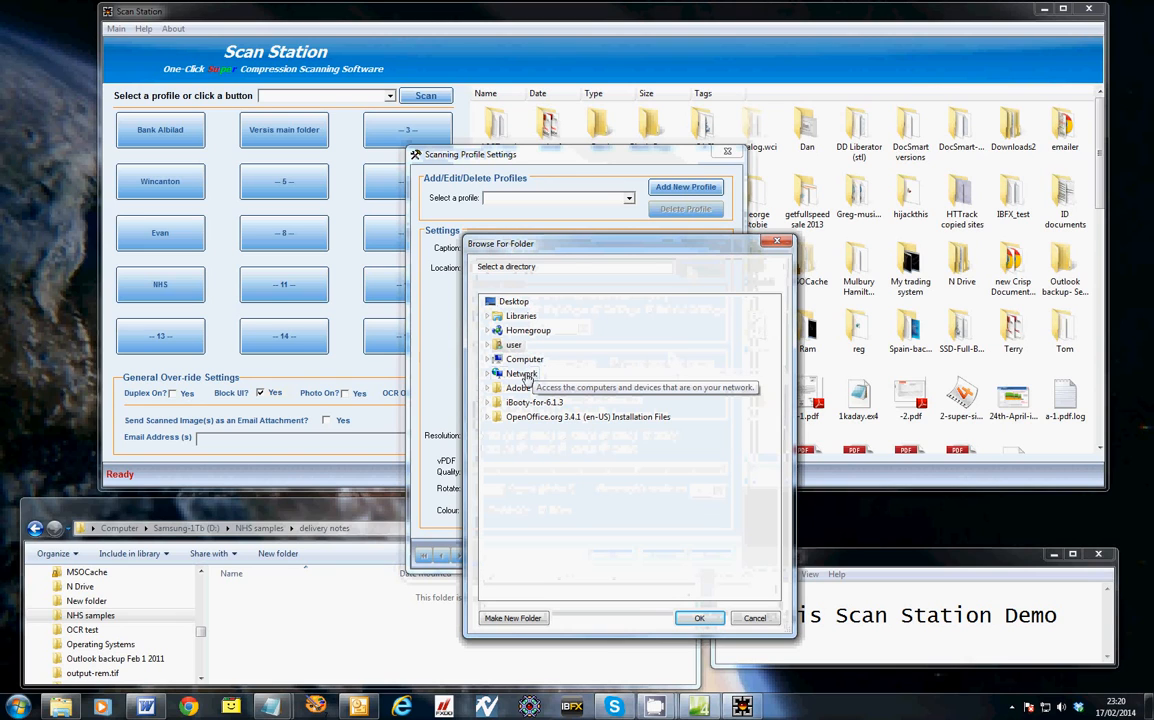
left_click(527, 362)
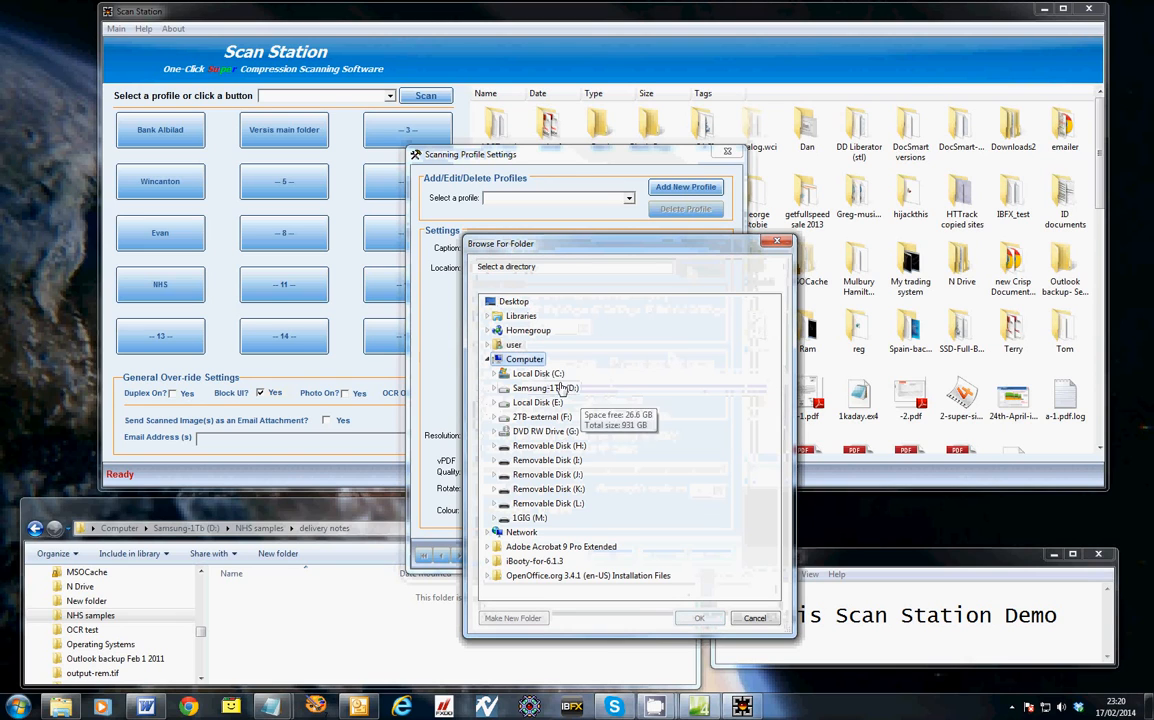
left_click(530, 374)
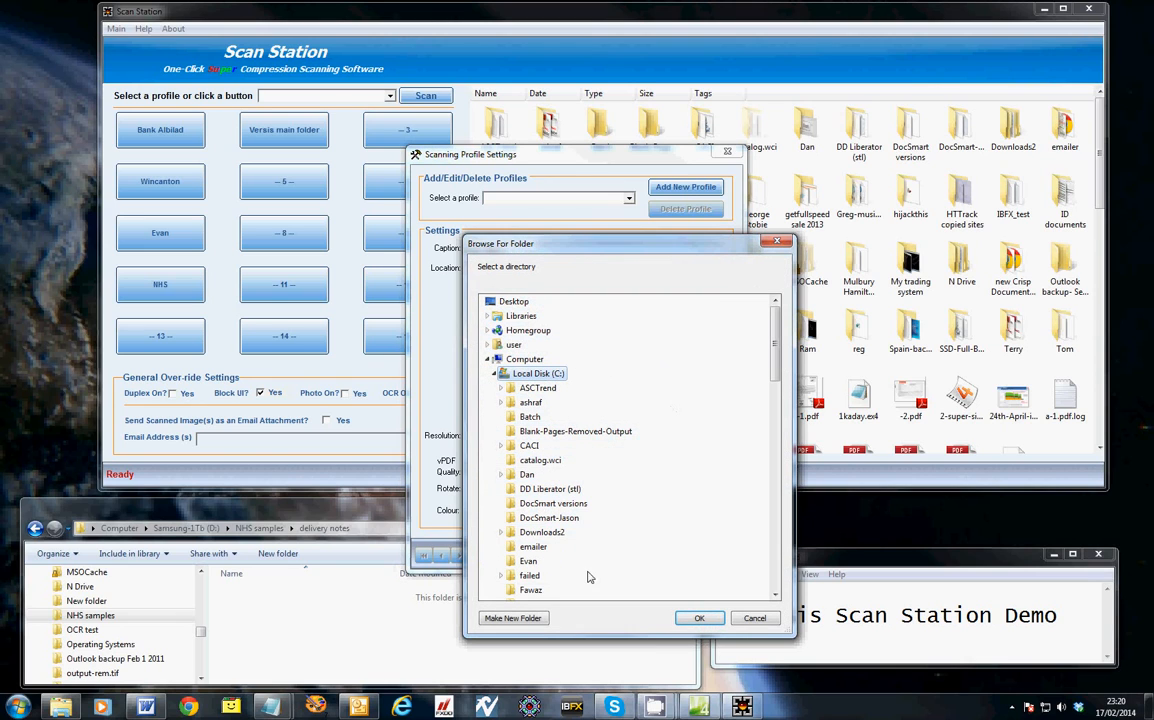
left_click(513, 618)
type("new client x")
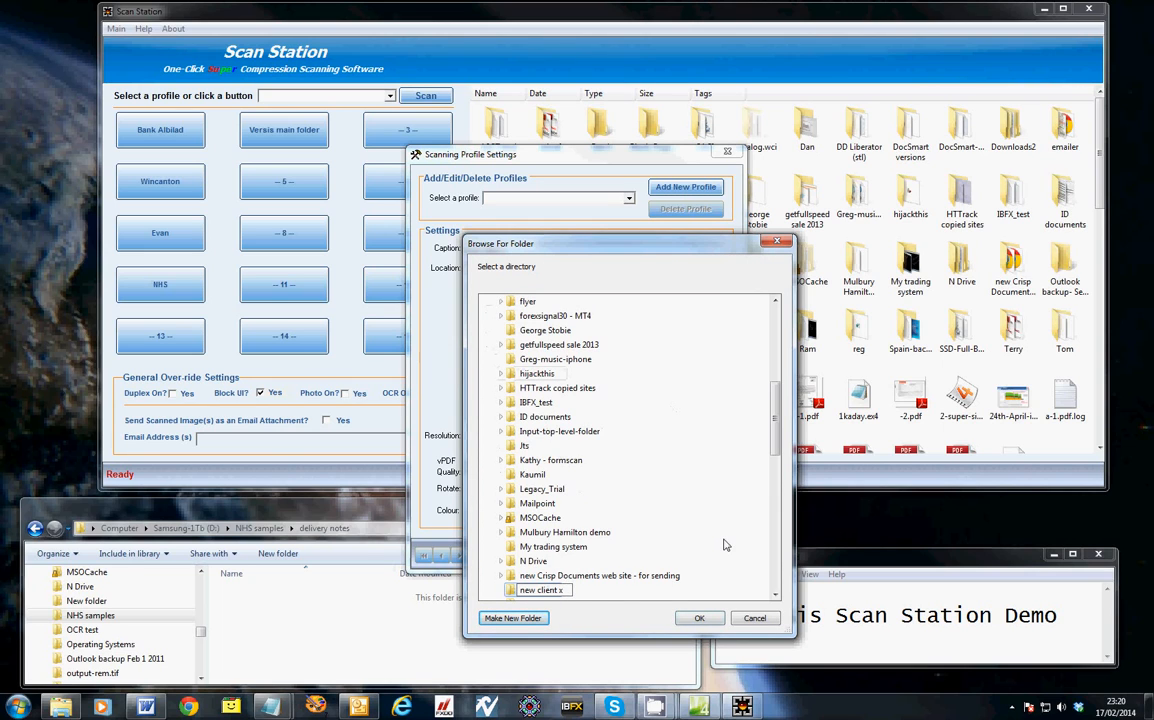
key("Return")
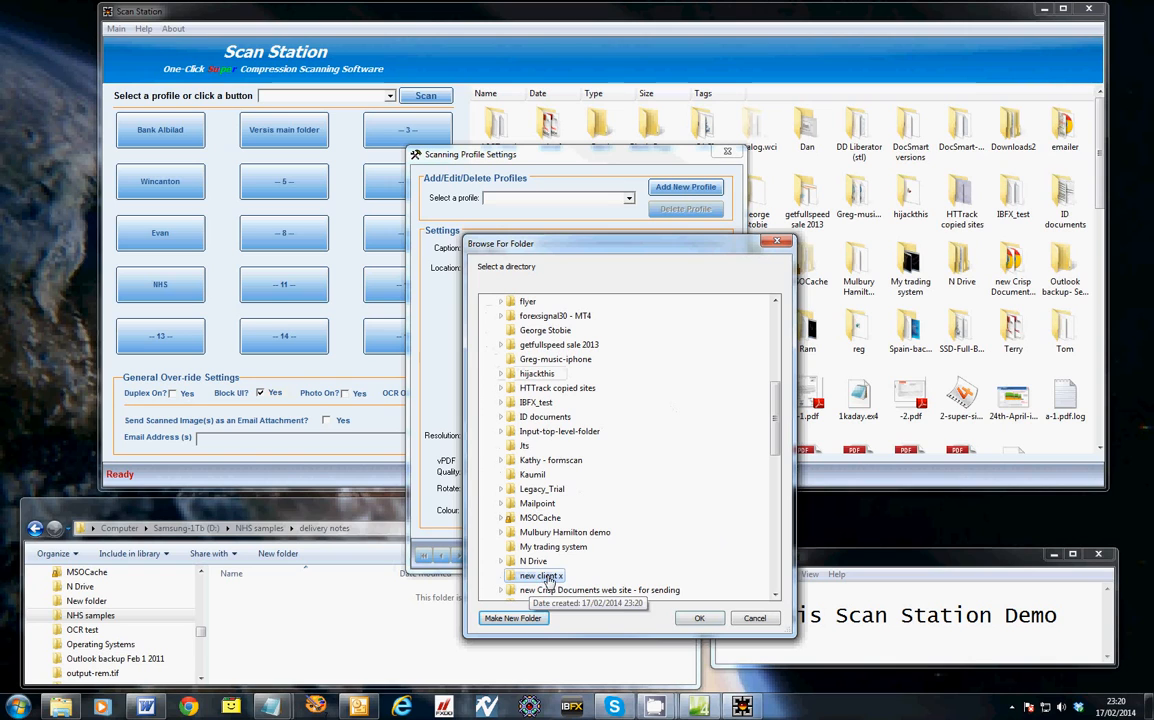
left_click(700, 619)
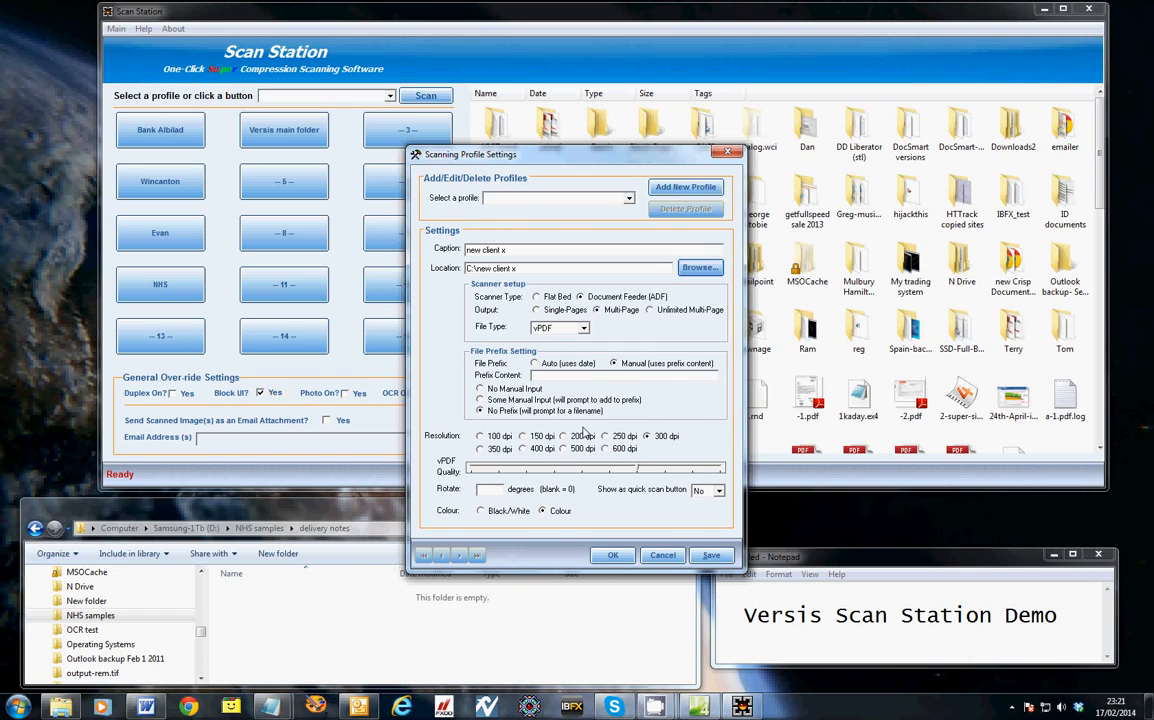
Set the new profile's resolution to 300 dpi and rotation to 90 degrees, then save it and close the profile settings
left_click(646, 436)
left_click(496, 489)
type("90")
left_click(714, 556)
left_click(565, 198)
left_click(576, 213)
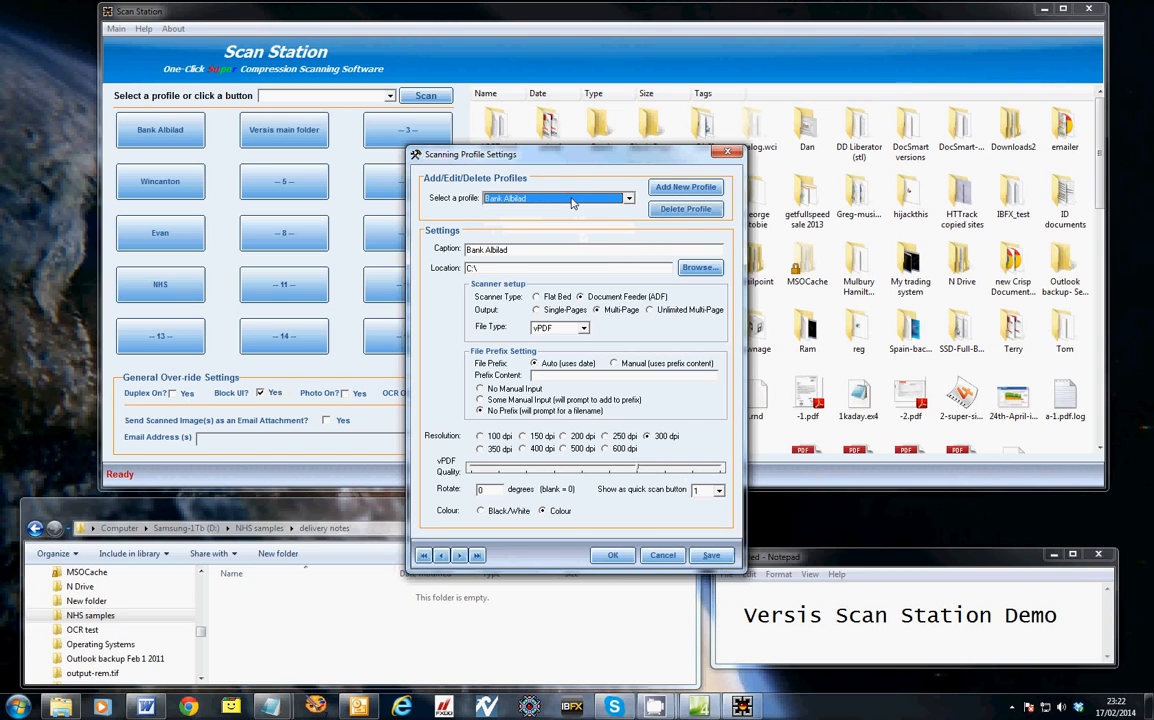
left_click(612, 555)
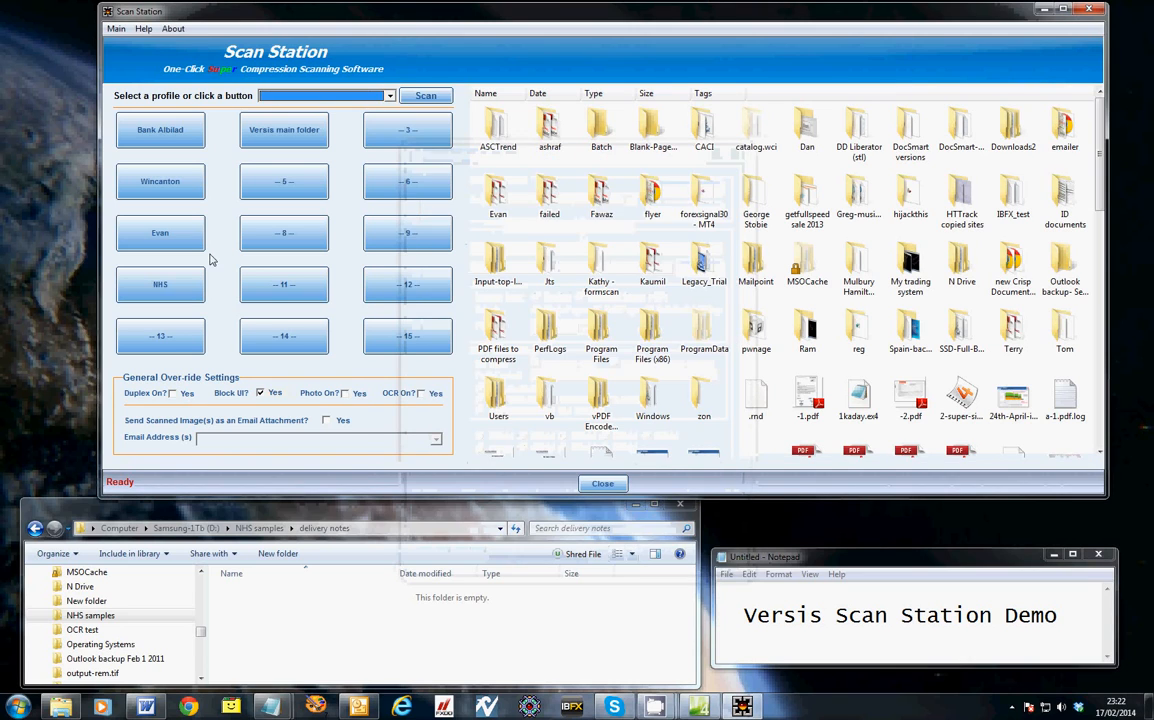
Select "new client x" as the profile to scan with
left_click(390, 96)
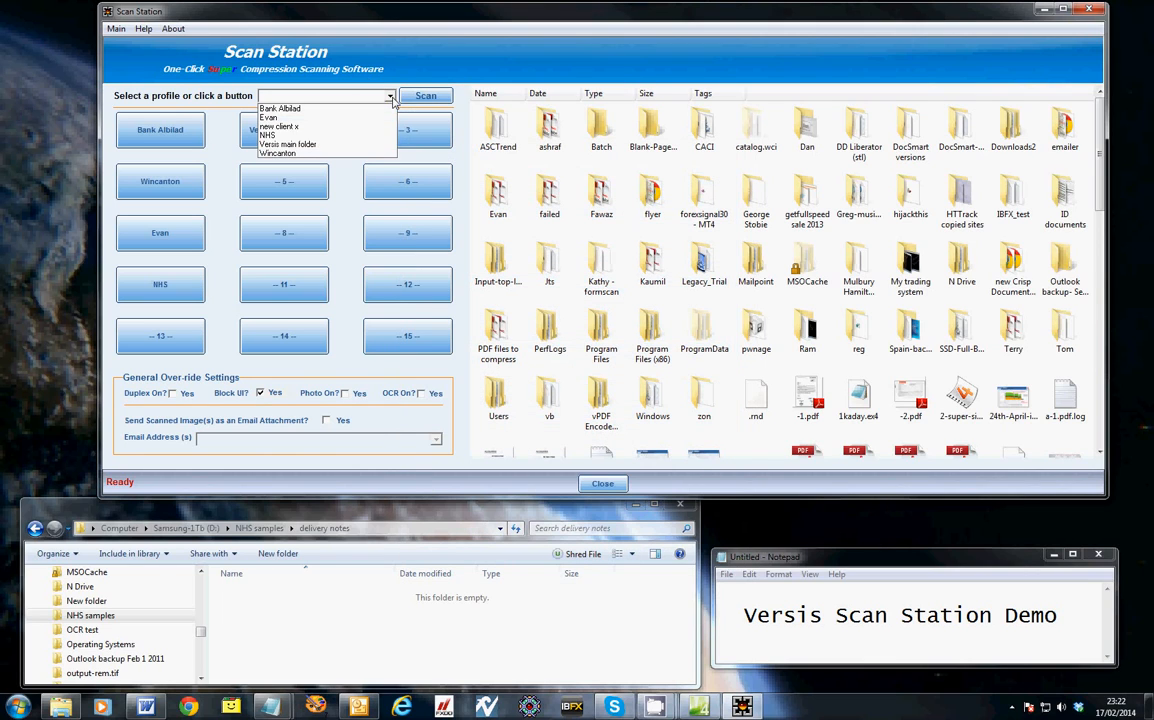
left_click(312, 131)
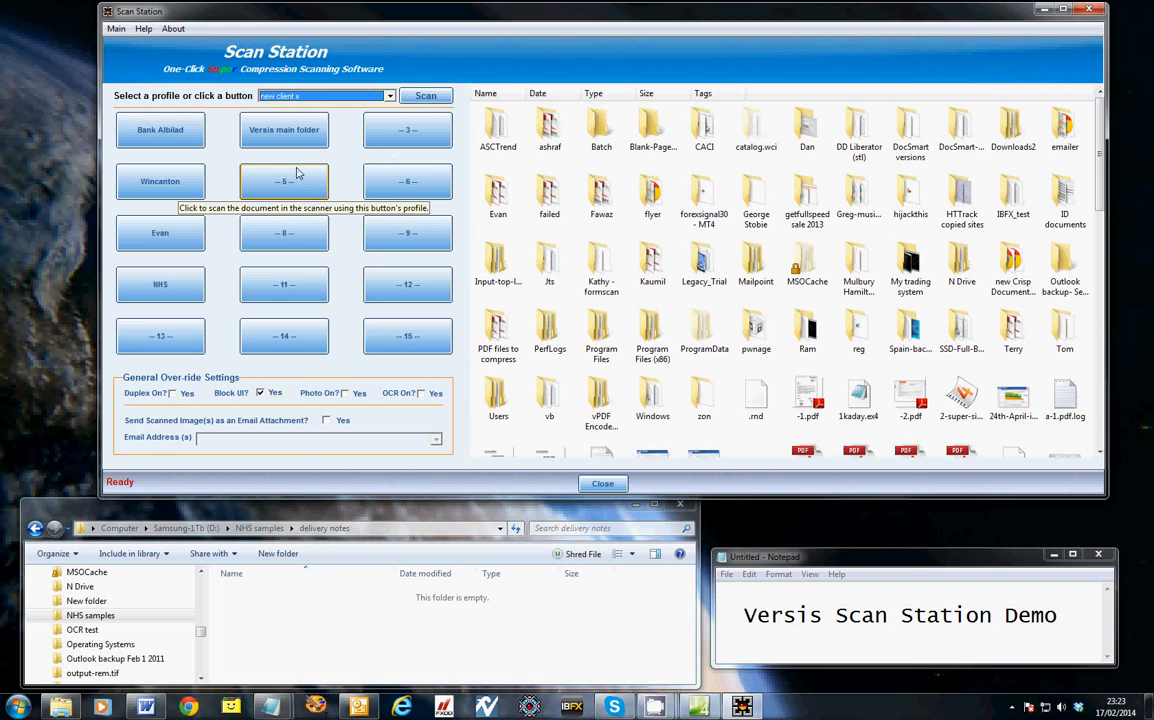
left_click(342, 94)
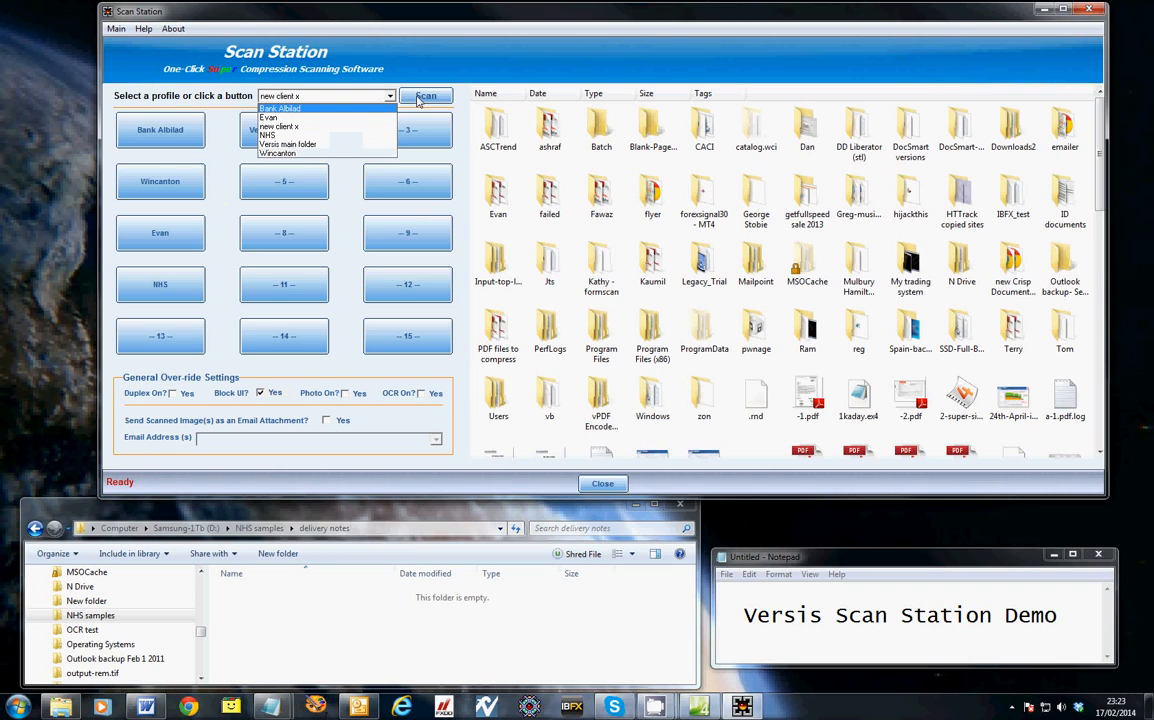
left_click(281, 125)
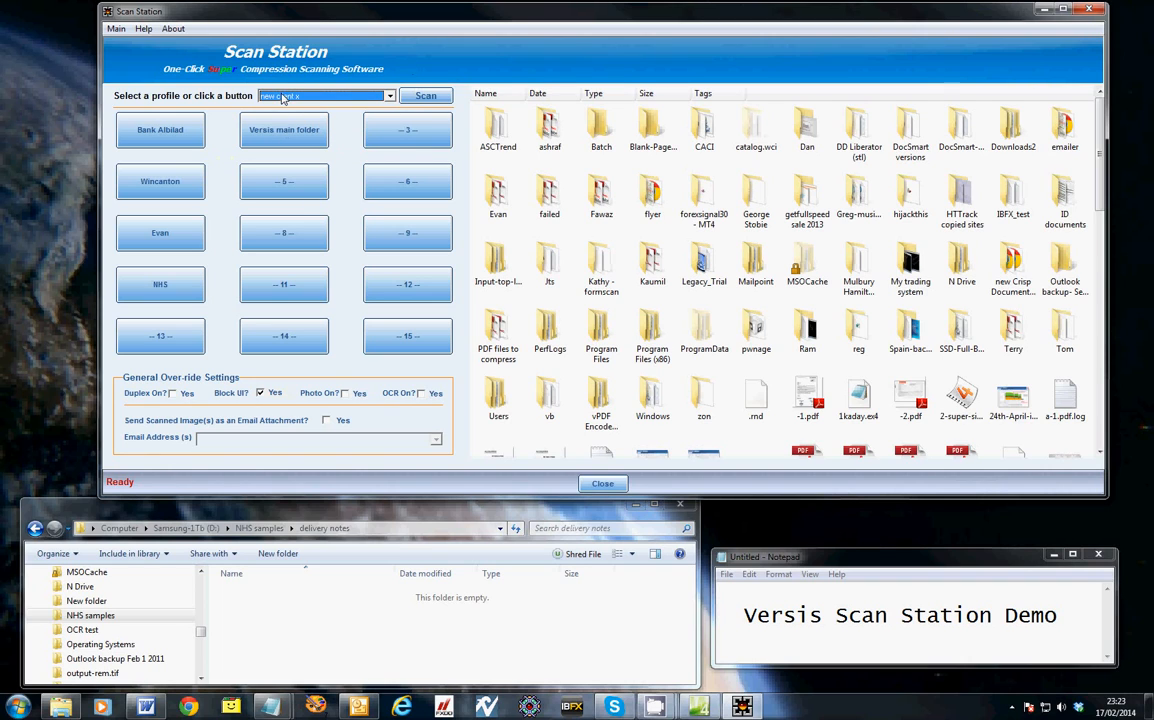
Assign the "new client x" profile to quick scan button 11
left_click(116, 28)
left_click(136, 45)
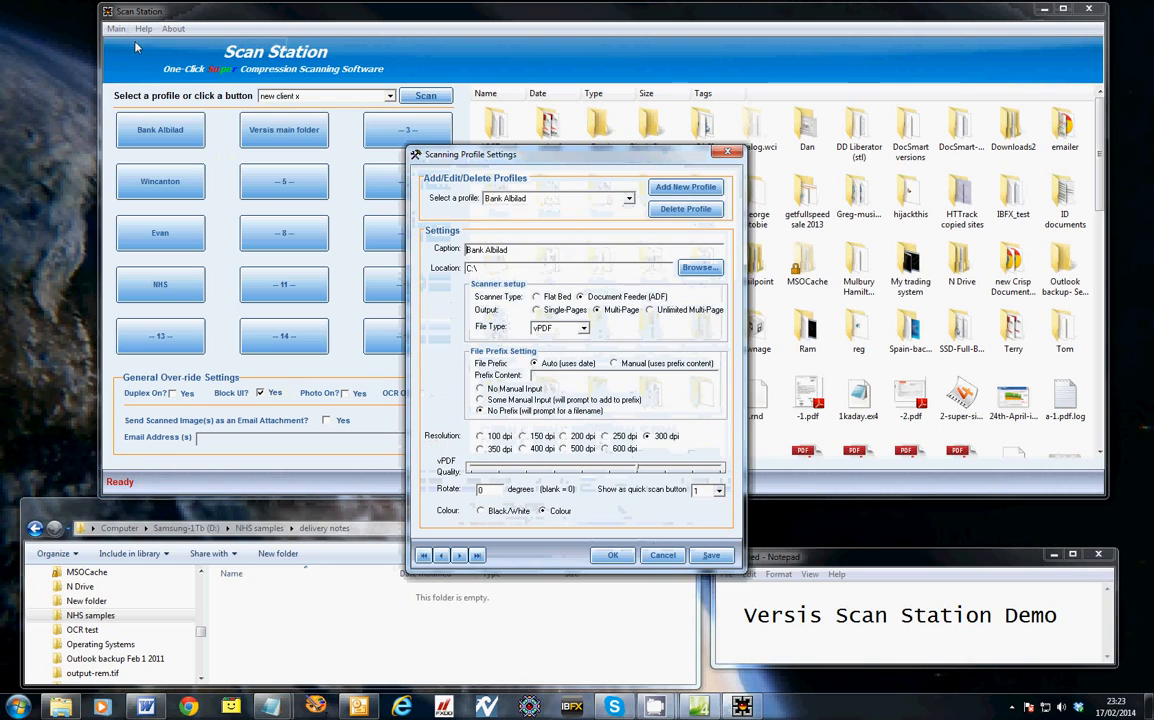
left_click(622, 203)
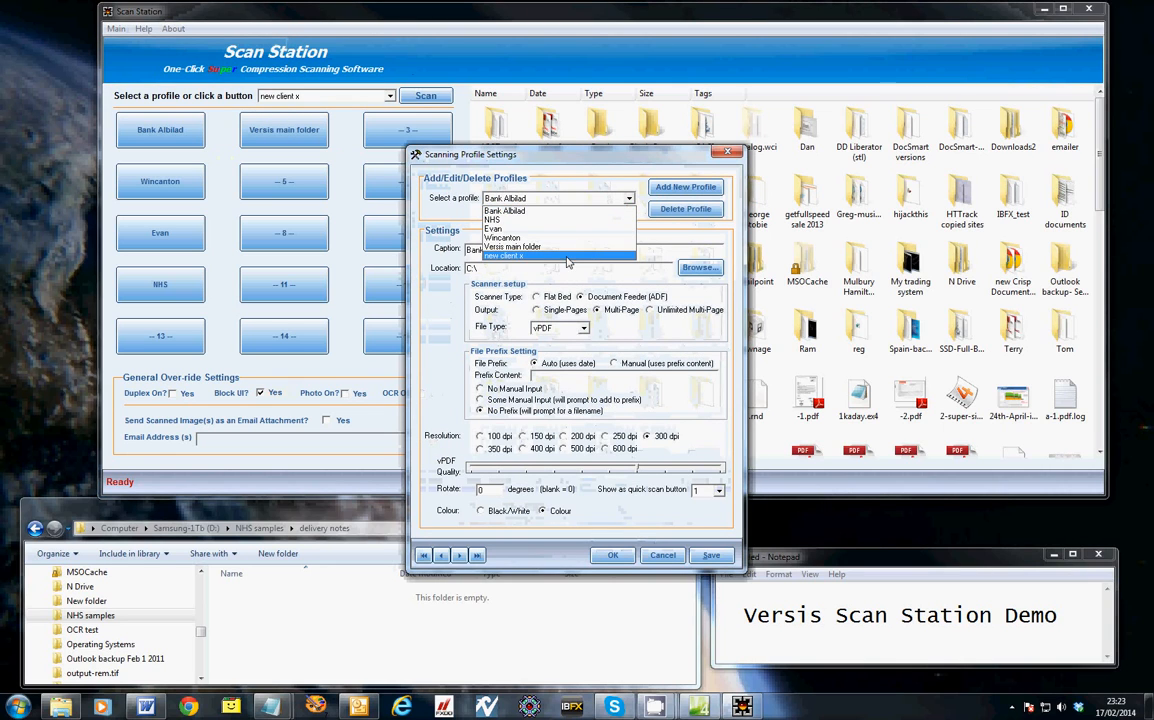
left_click(513, 236)
left_click(710, 490)
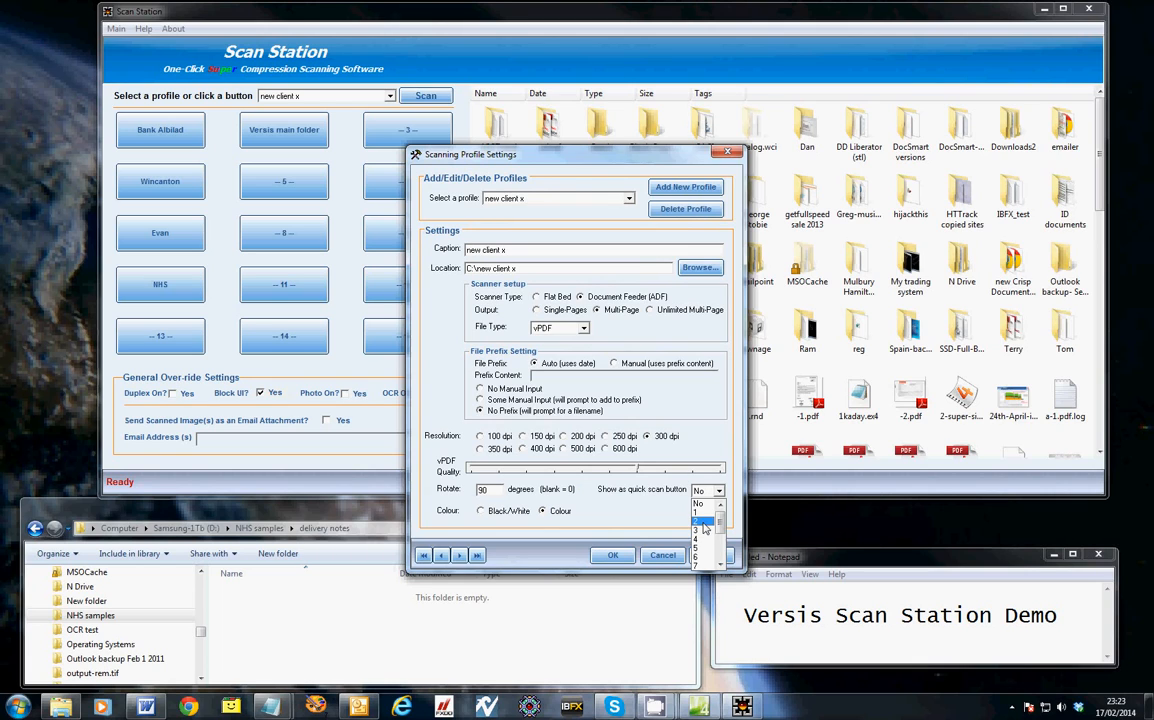
left_click_drag(721, 522, 721, 537)
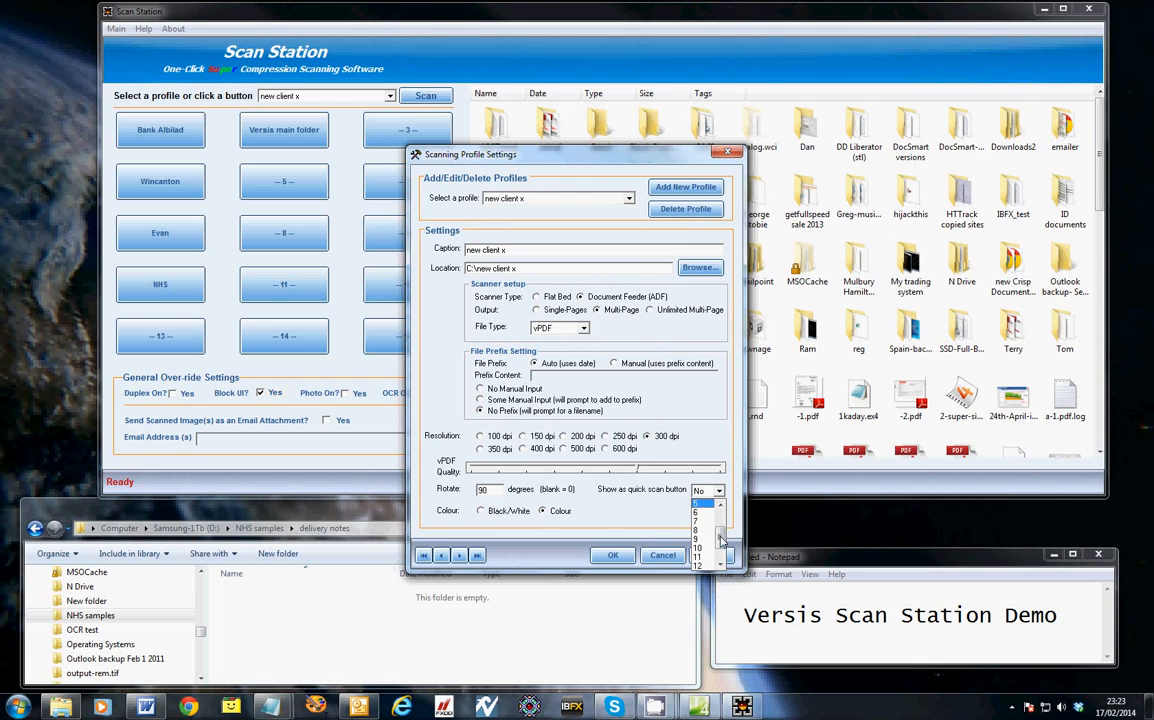
left_click(704, 556)
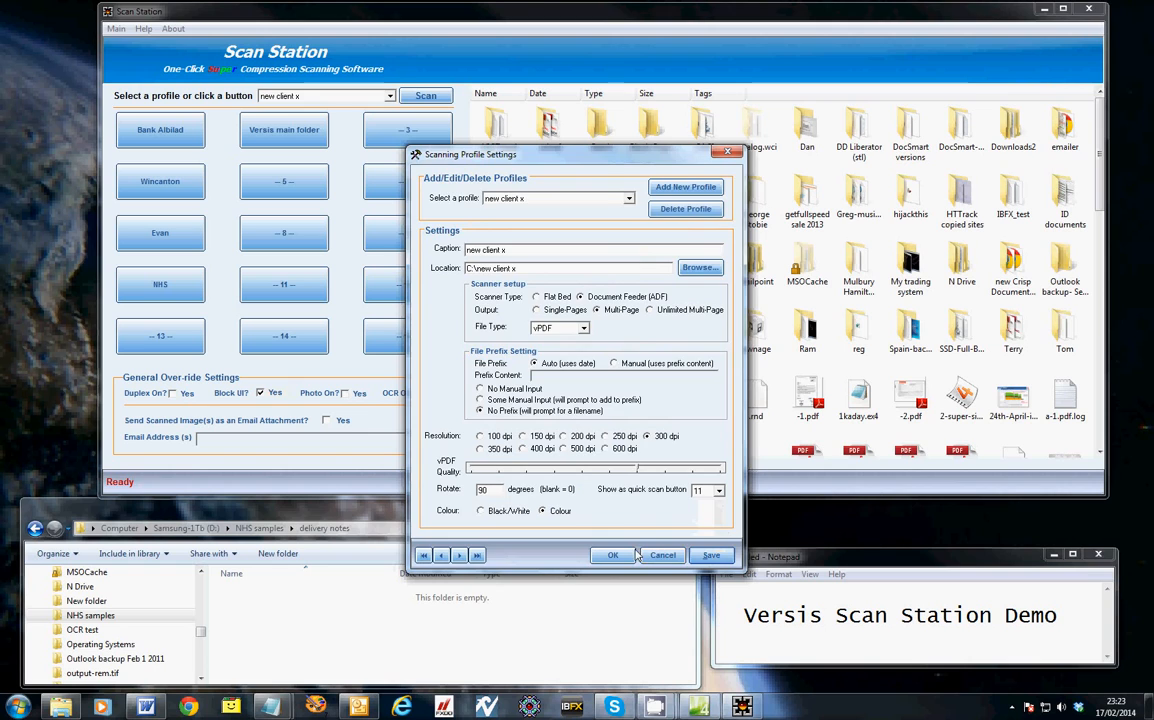
left_click(625, 555)
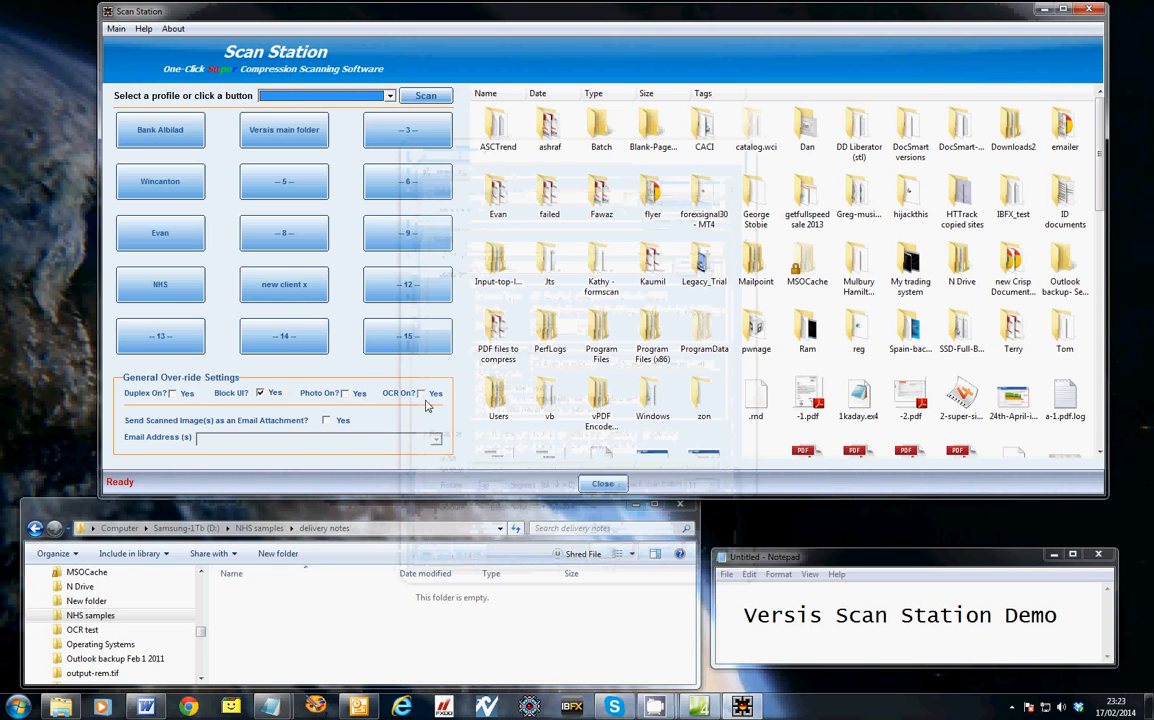
Scan the document with the "new client x" quick scan profile, using the filename "del note feb"
left_click(278, 285)
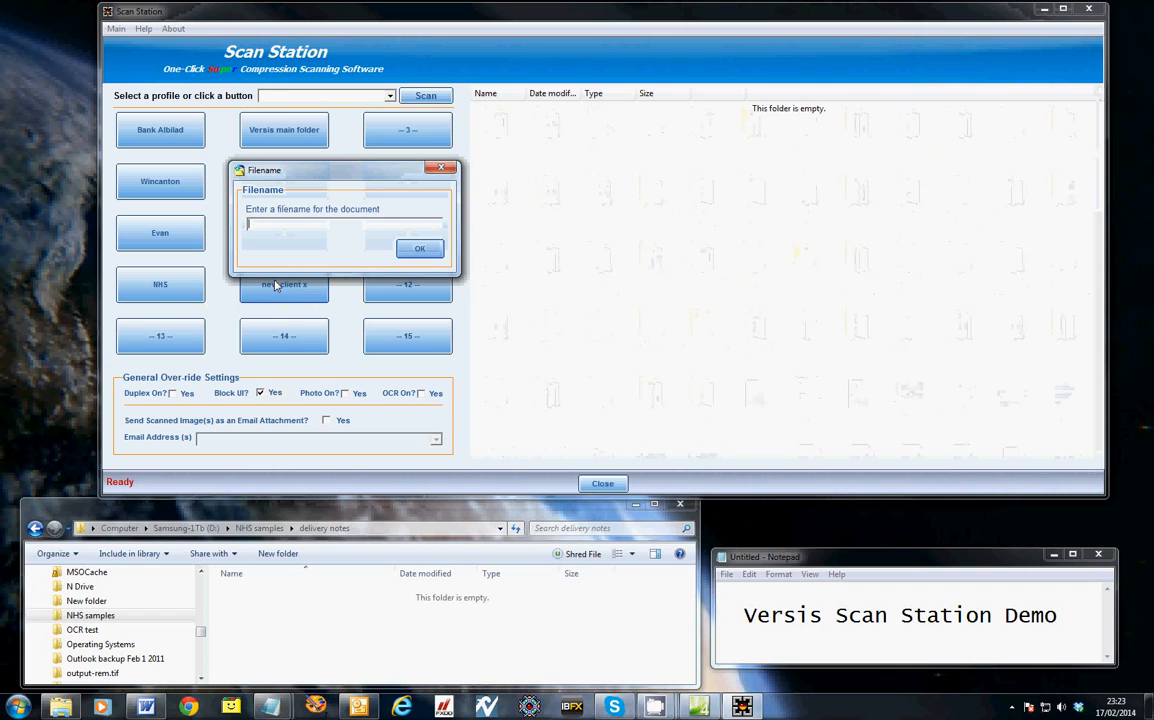
type("invoice")
key("BackSpace")
key("BackSpace")
key("BackSpace")
key("BackSpace")
key("BackSpace")
key("BackSpace")
type("del note ")
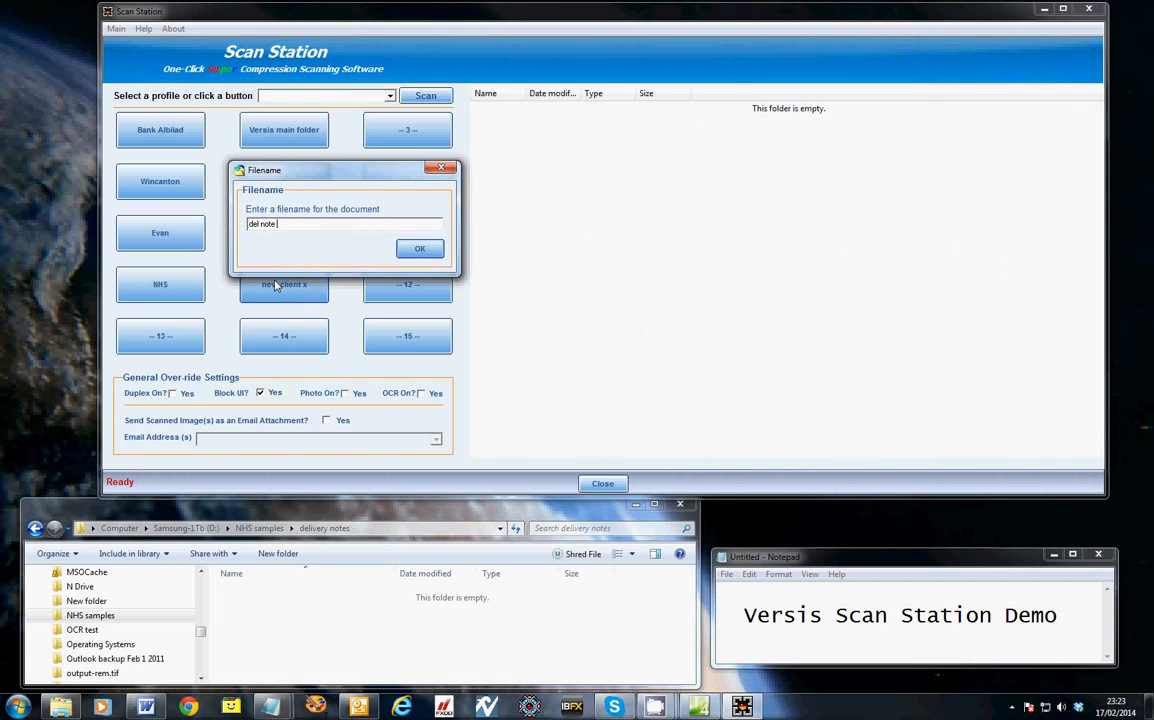
type("feb")
left_click(409, 247)
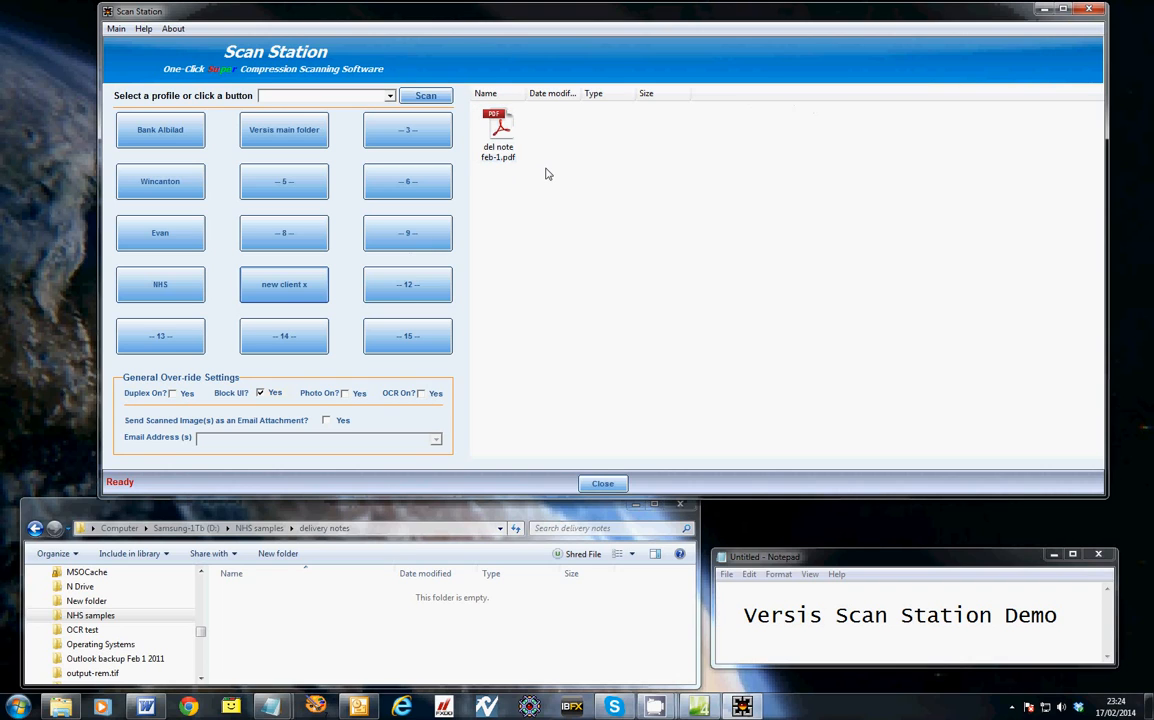
Show the scanned file's folder in Details view and narrow its Name column
right_click(680, 170)
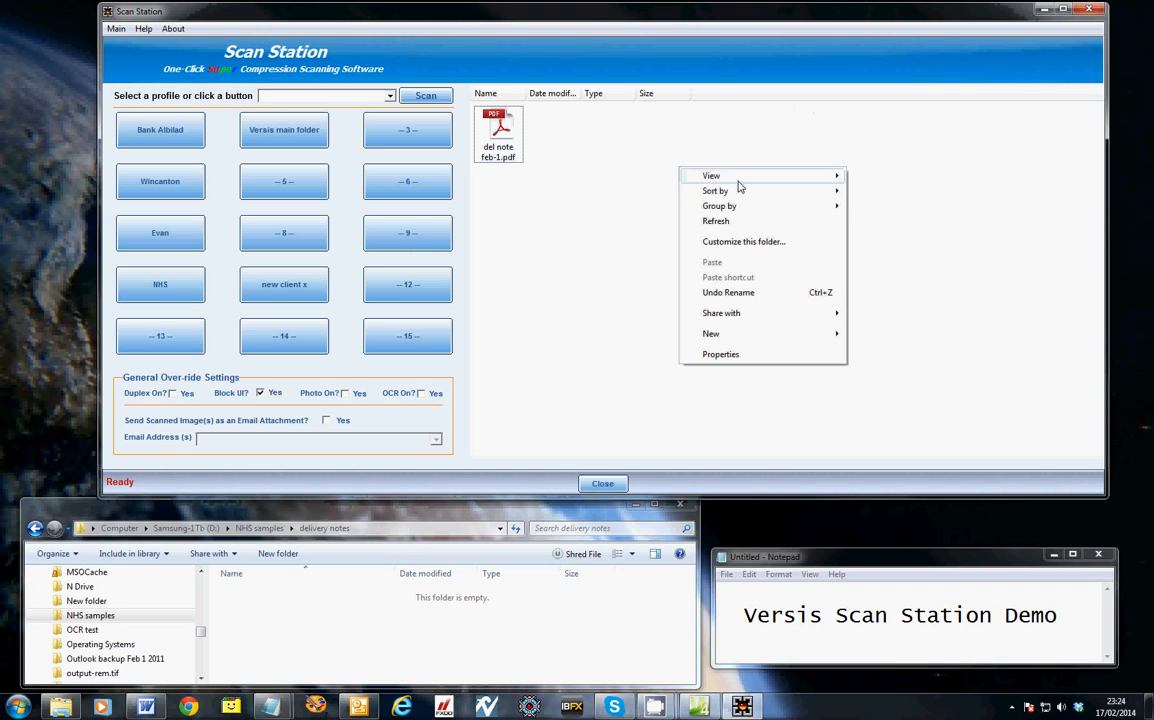
mouse_move(740, 185)
left_click(898, 253)
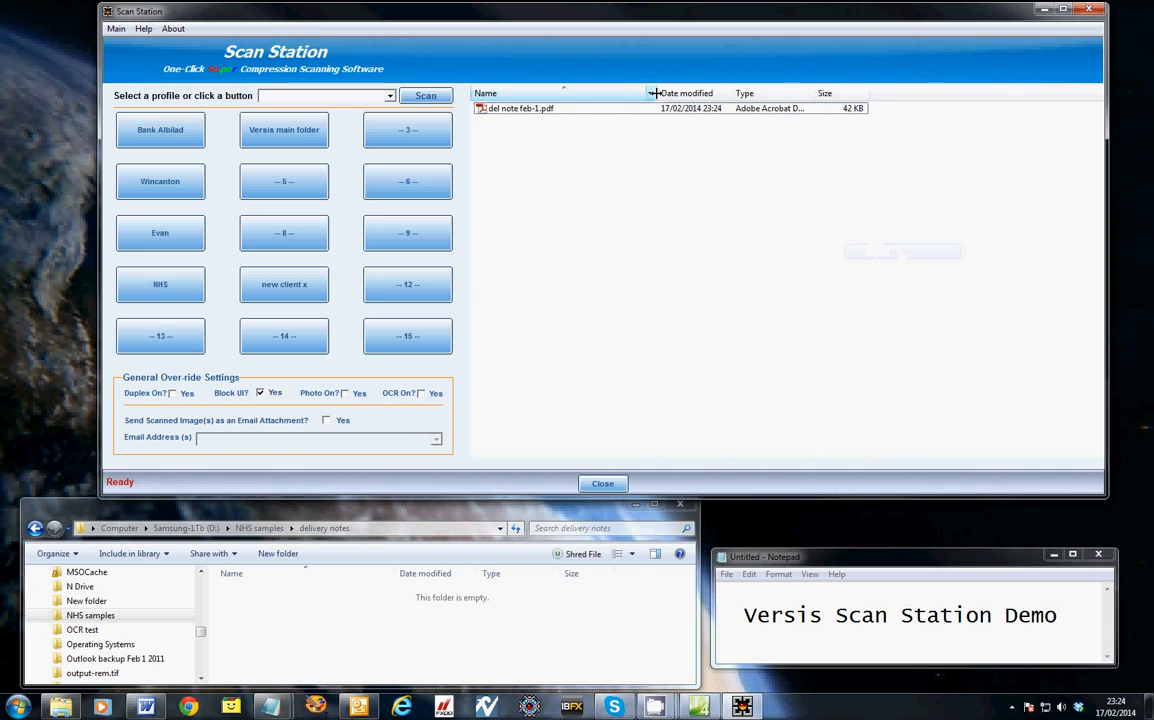
left_click_drag(650, 93, 612, 93)
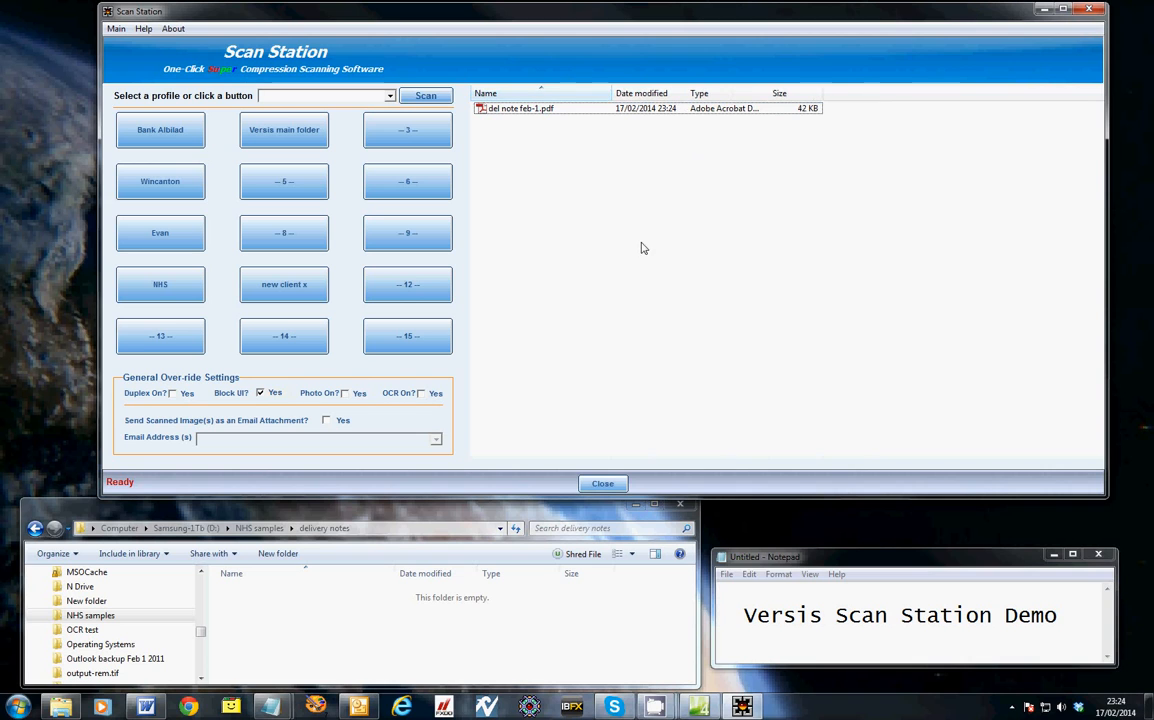
Open del note feb-1.pdf, inspect the scan quality at up to 200% zoom, and show its page thumbnails
double_click(506, 112)
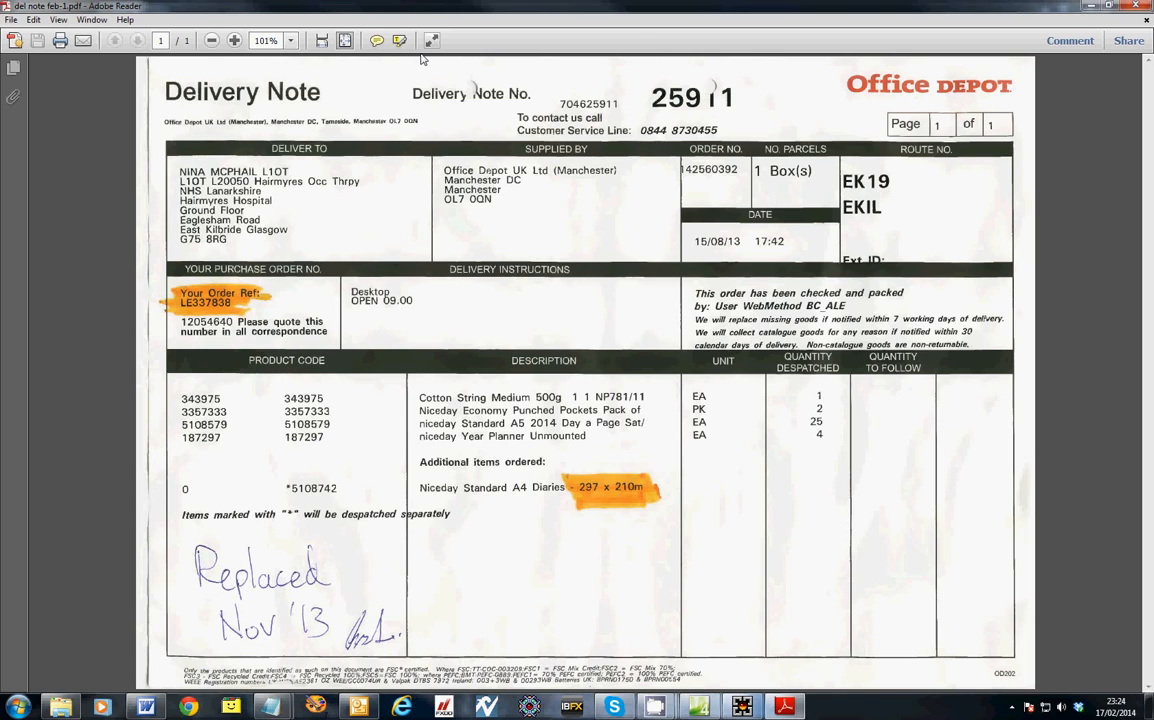
left_click(234, 40)
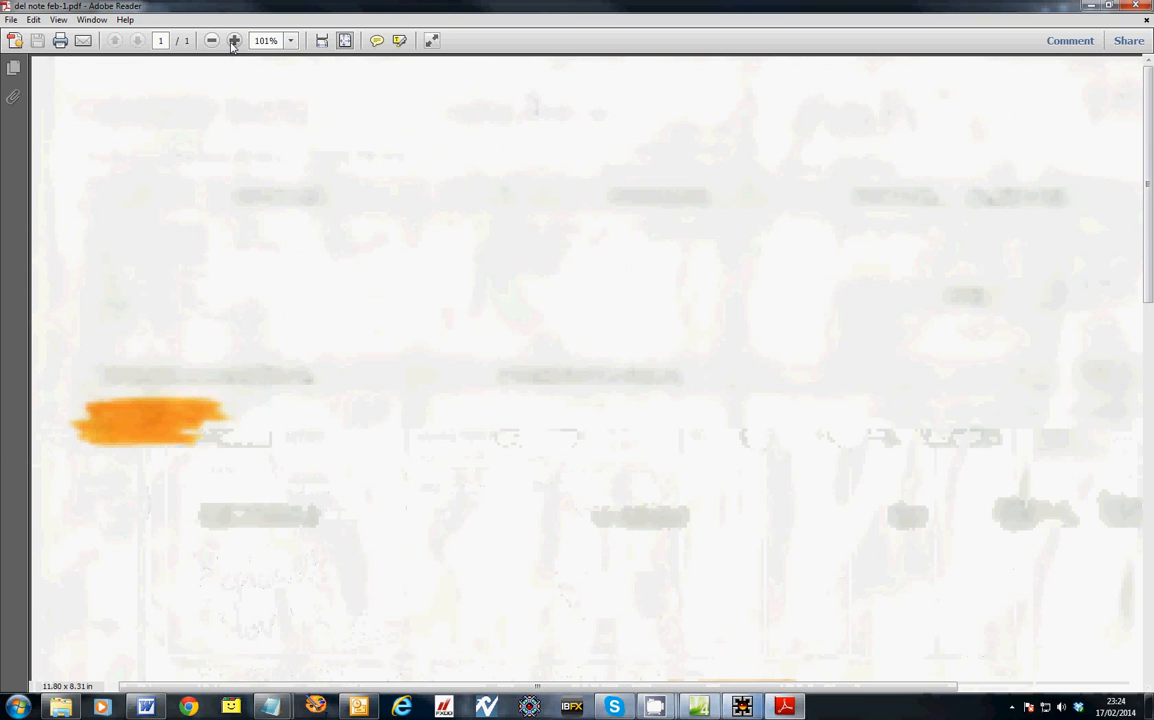
left_click(234, 40)
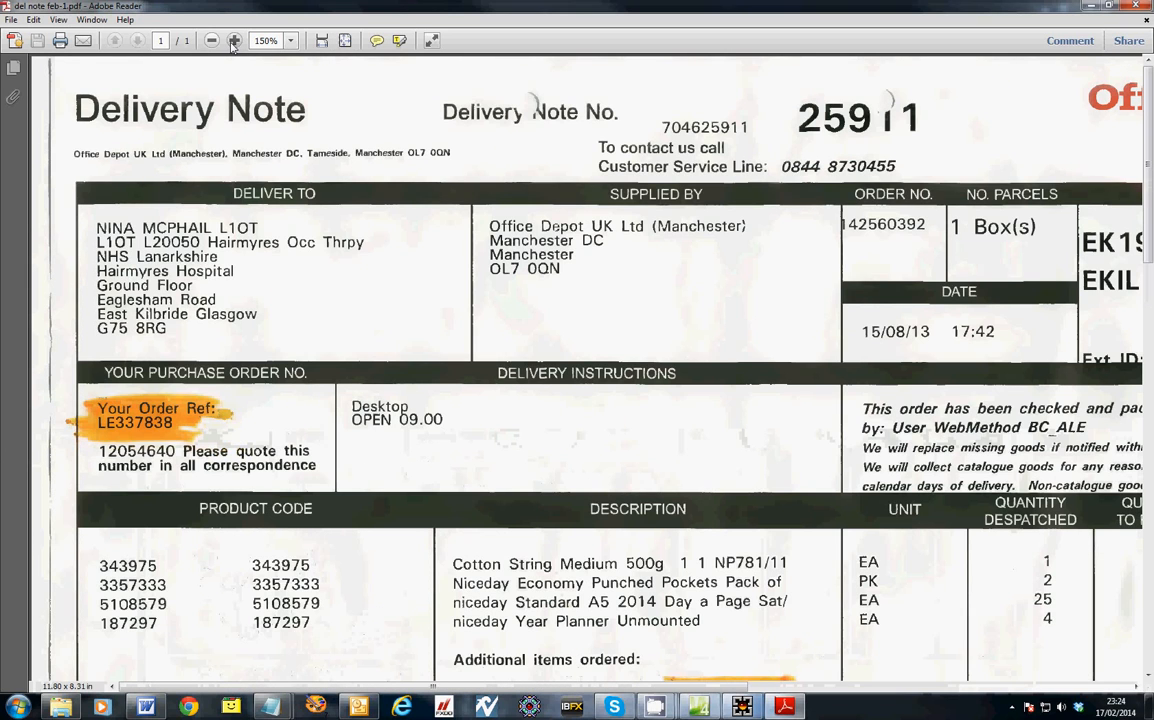
left_click(234, 40)
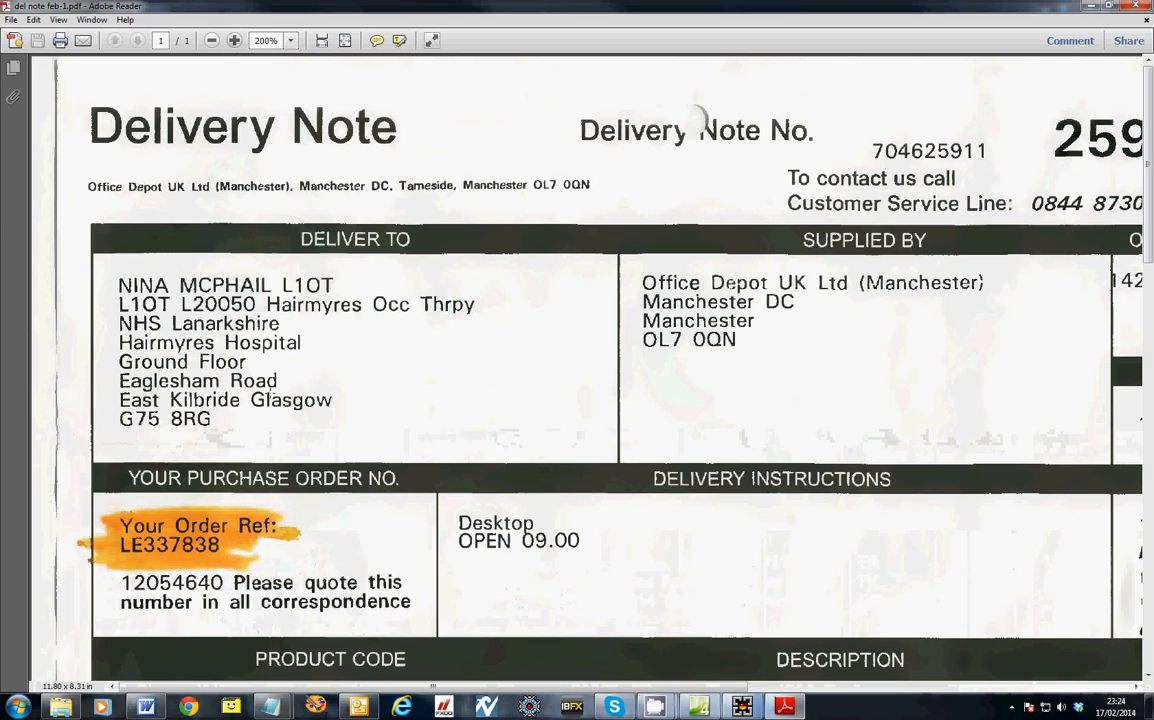
left_click(212, 41)
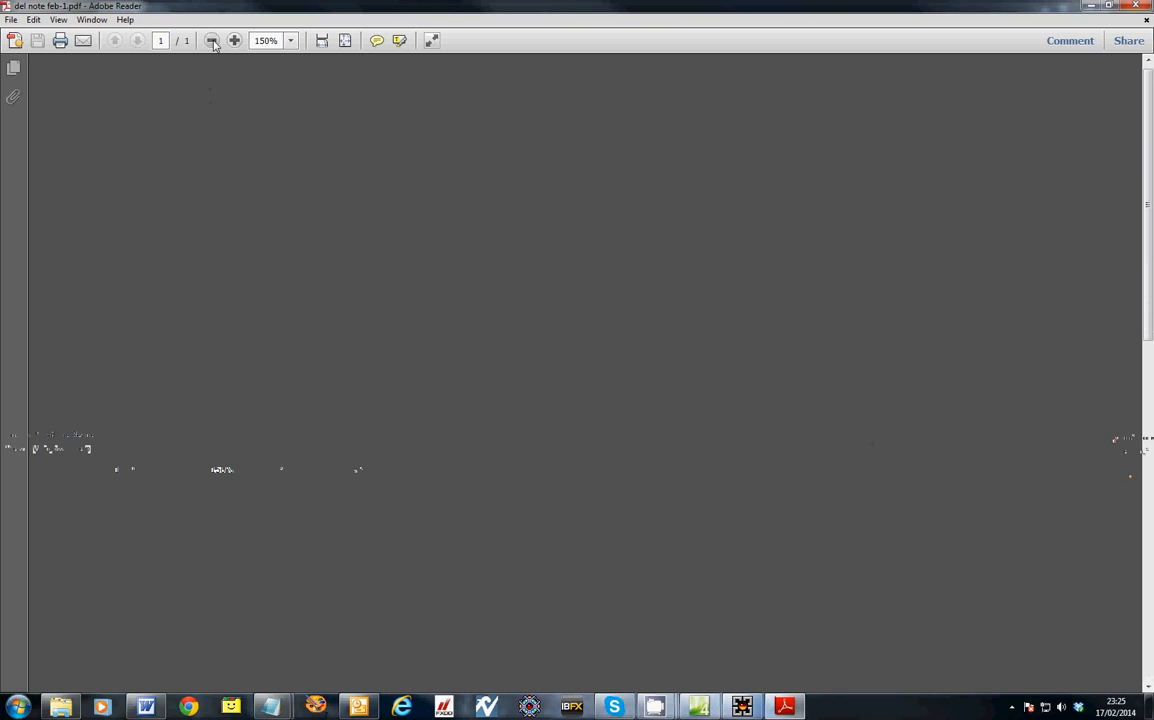
left_click(212, 41)
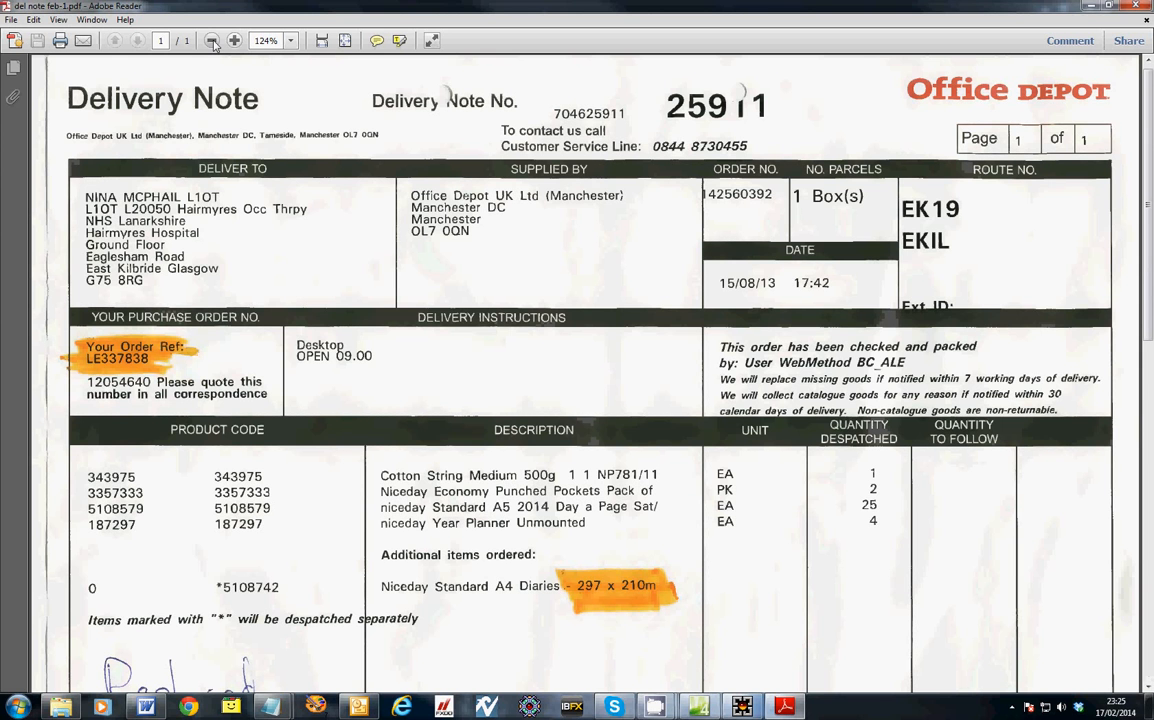
left_click(212, 41)
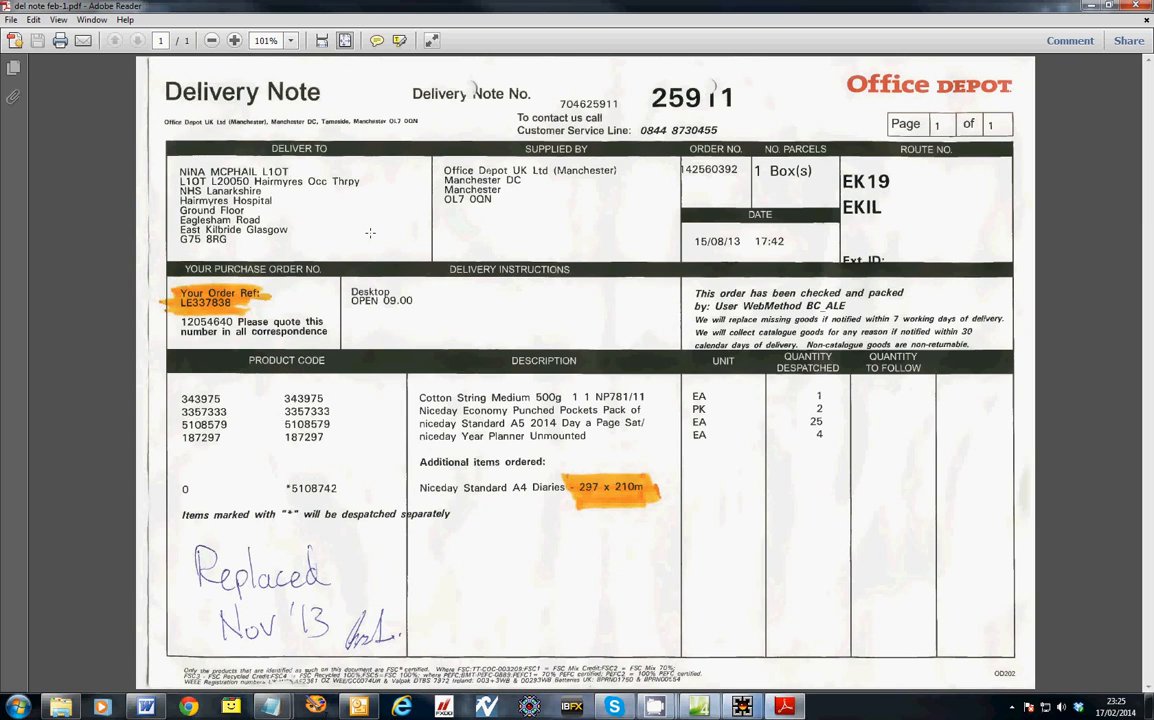
left_click(14, 70)
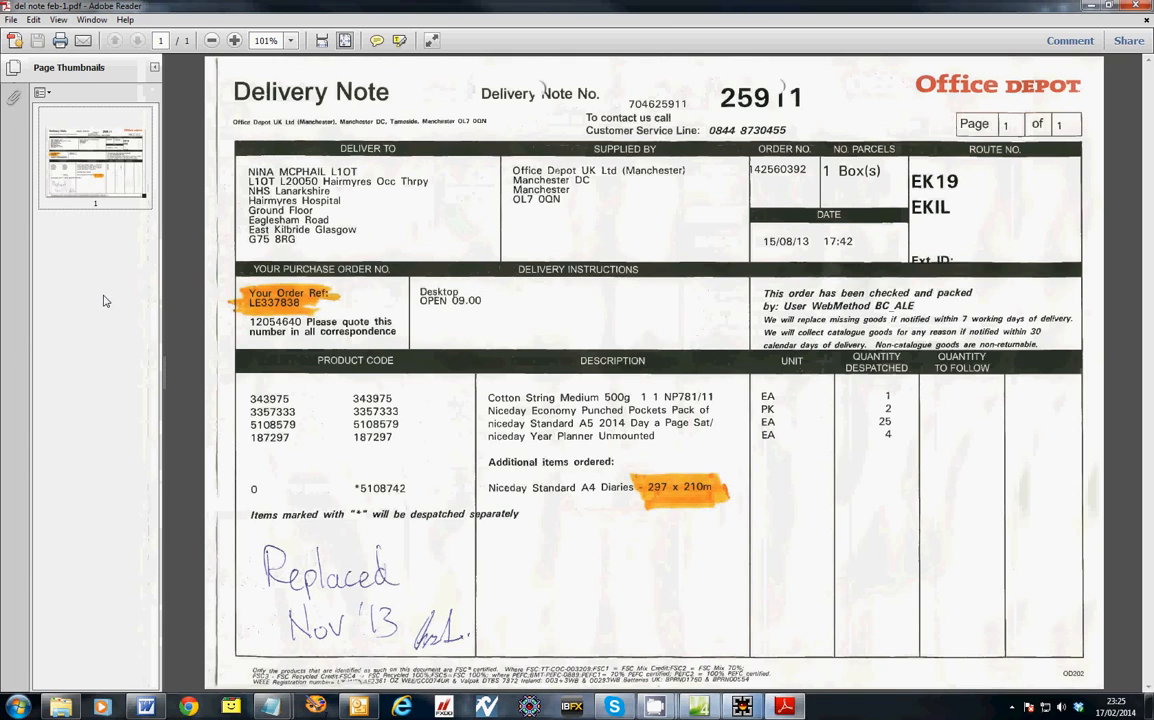
Close the PDF and browse to the "new client x" folder on Local Disk (C:) to check the saved scan
left_click(1136, 6)
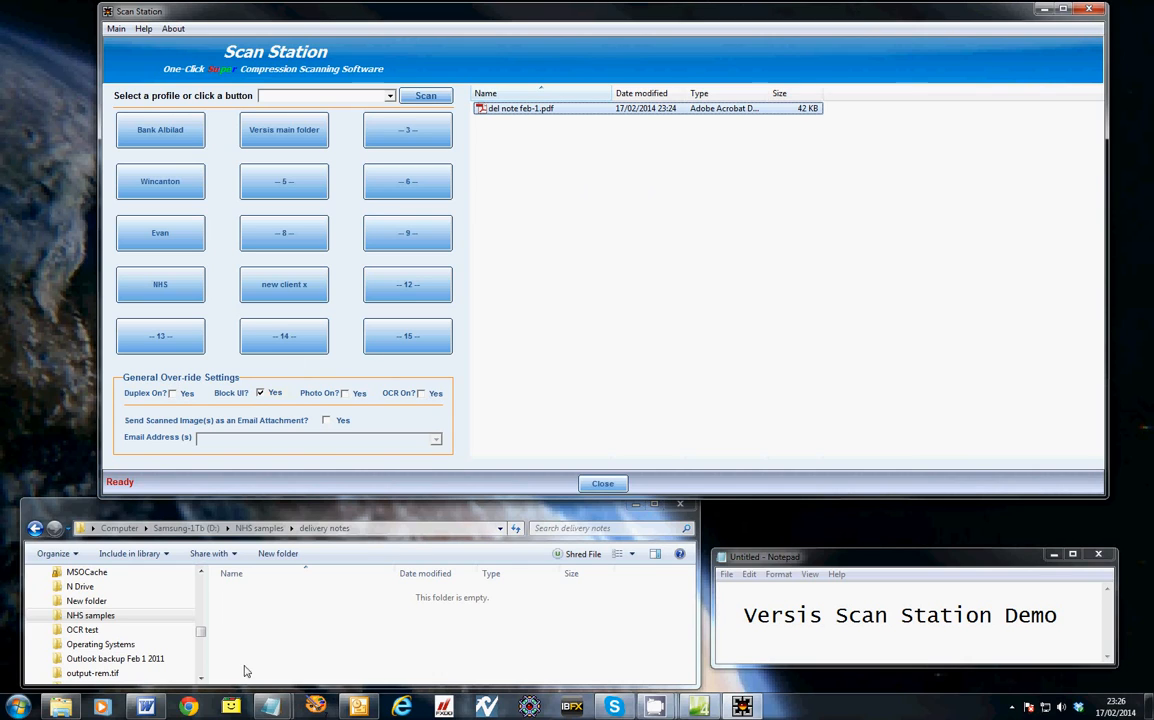
left_click_drag(201, 636, 201, 598)
left_click(101, 633)
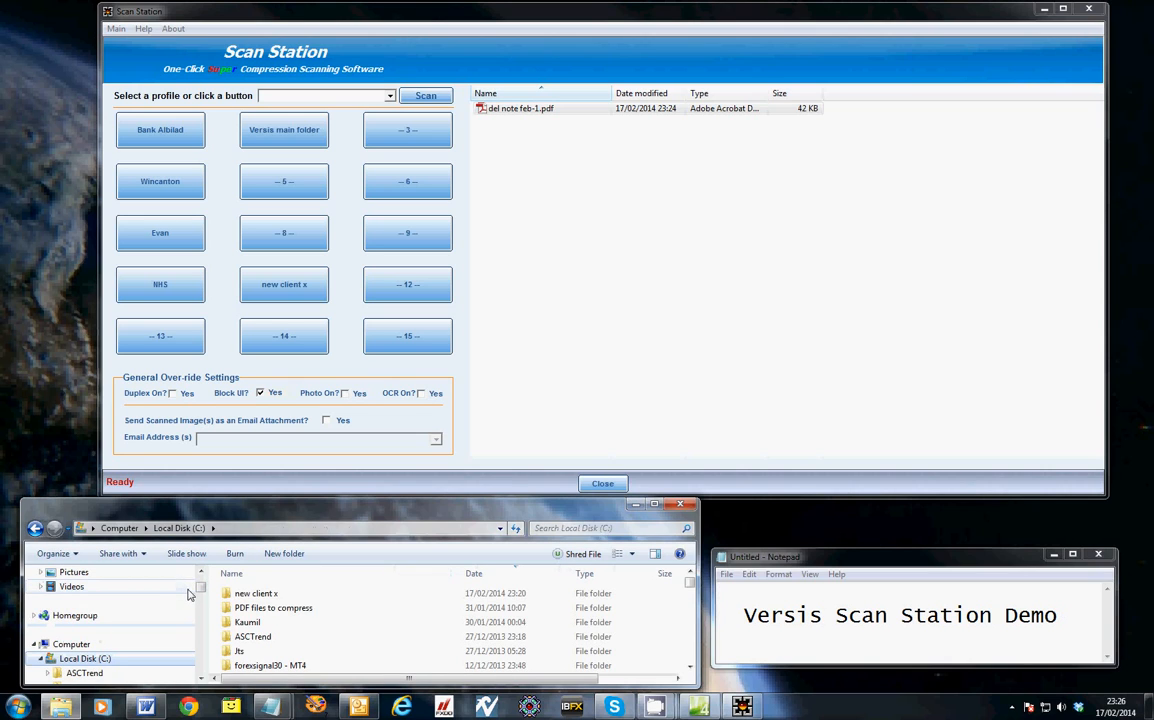
left_click_drag(200, 587, 200, 612)
left_click(88, 601)
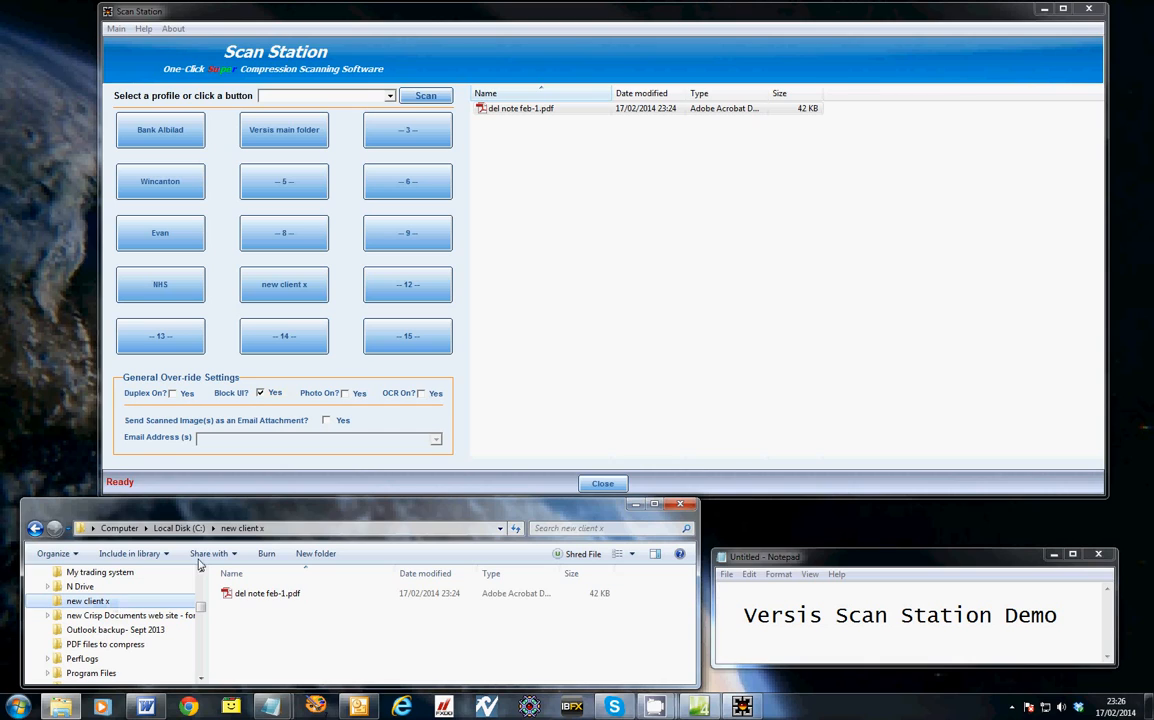
Open del note feb-1.pdf from the "new client x" folder, view the scanned delivery note, and close it
left_click(263, 598)
double_click(263, 598)
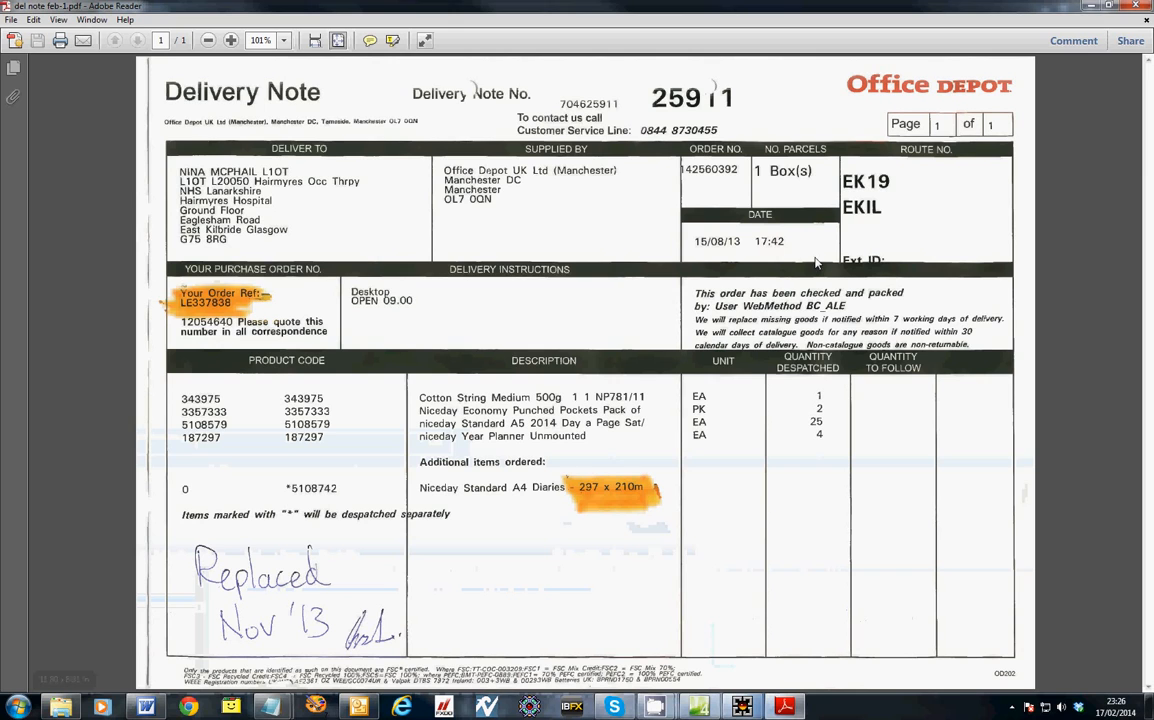
left_click(1134, 7)
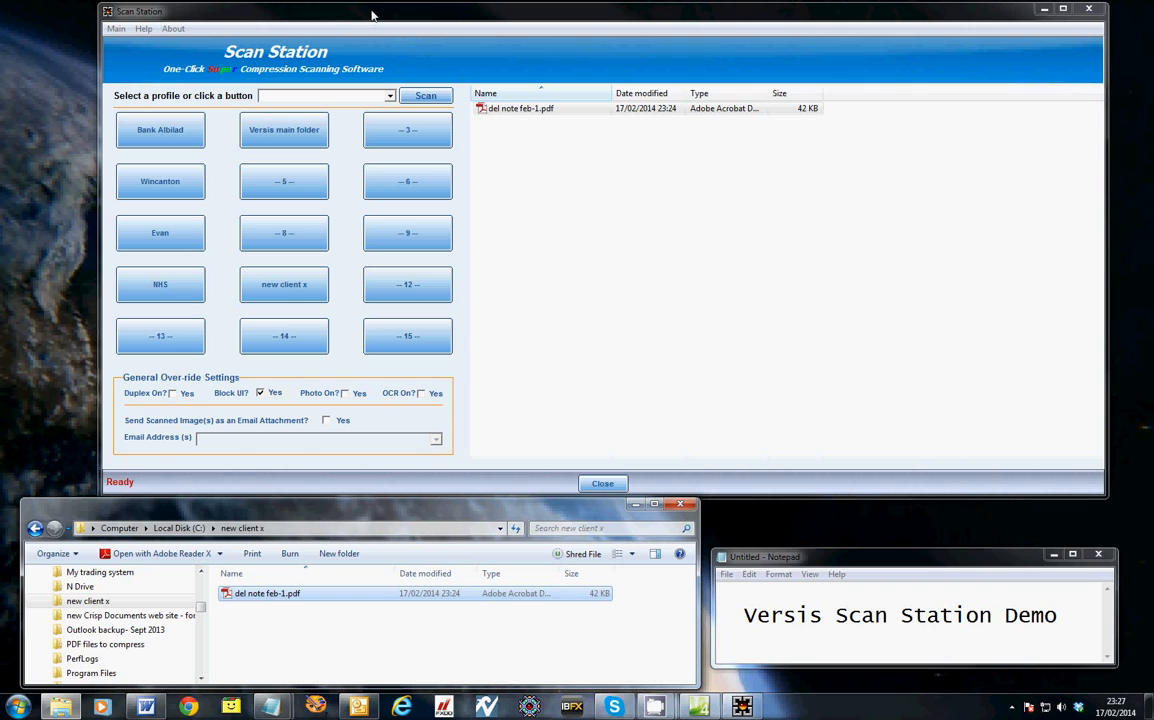
Show the list of available scan profiles in Scan Station
left_click(352, 95)
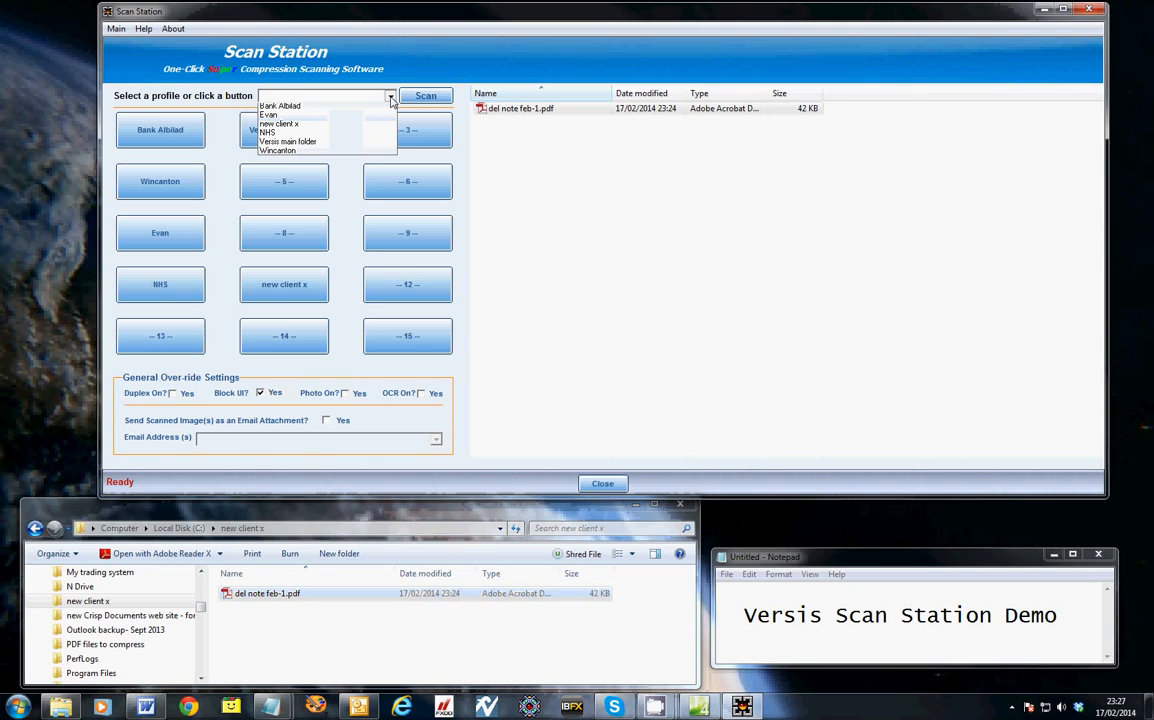